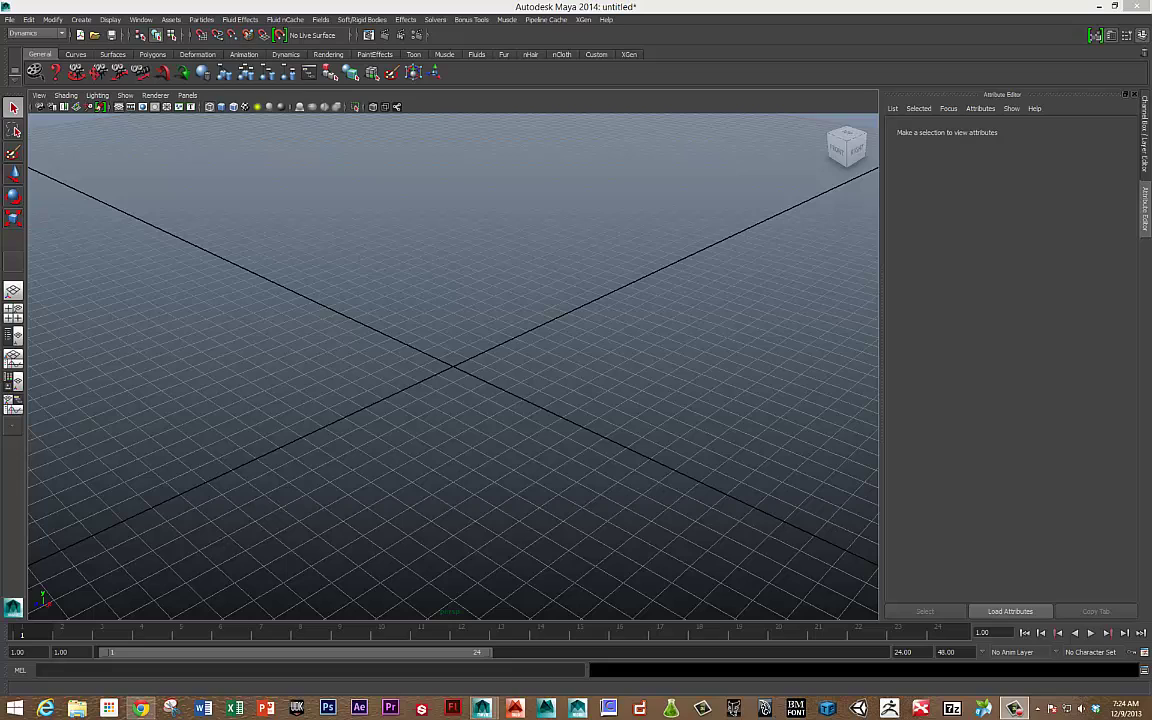
# Create a polygon sphere at the grid origin from the Shift+right-click menu.
pyautogui.keyDown('shift'); pyautogui.rightClick(432, 371); pyautogui.keyUp('shift')
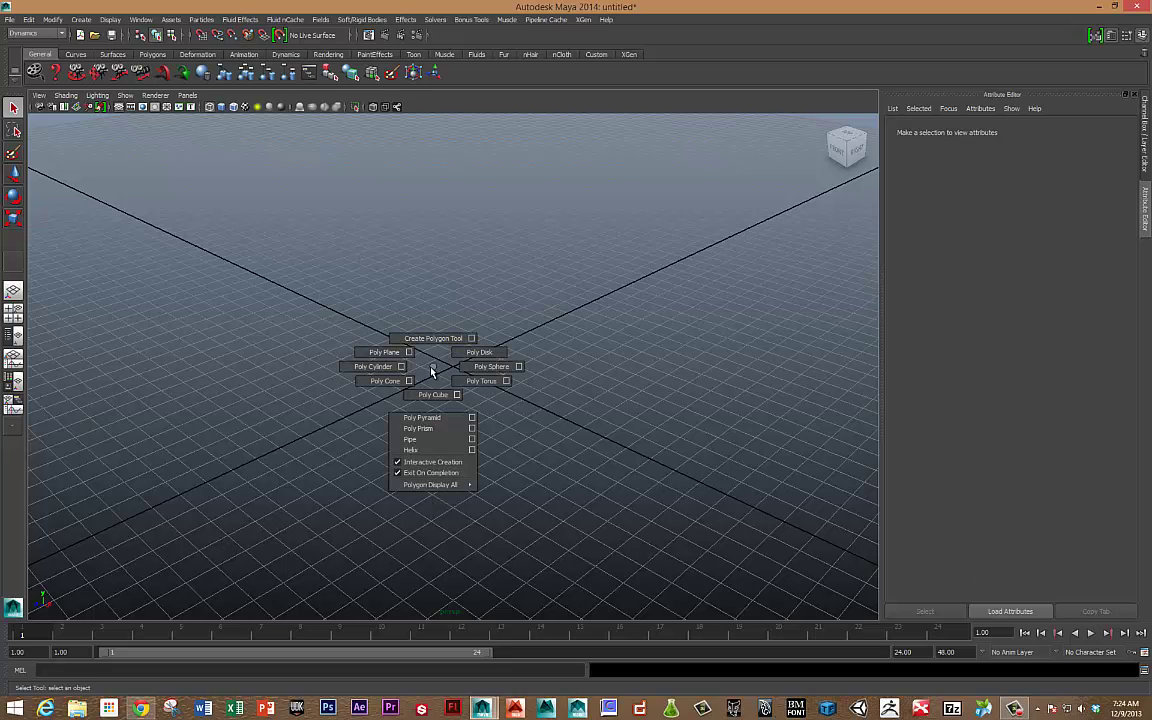
pyautogui.click(488, 366)
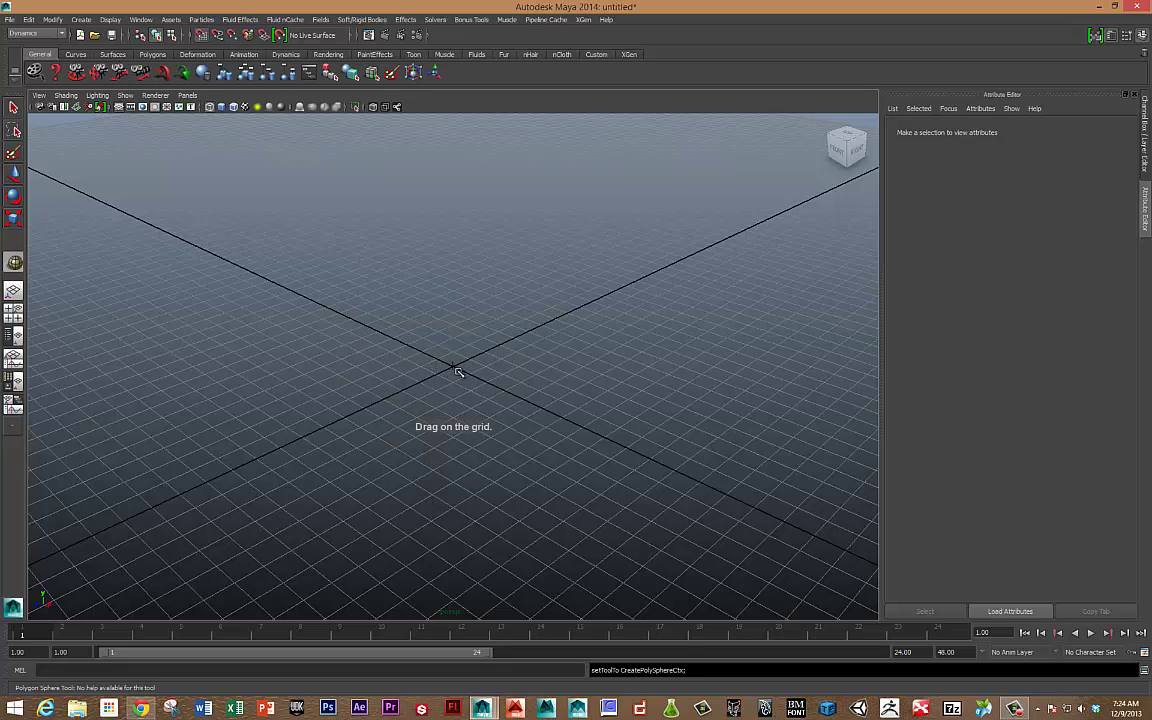
pyautogui.moveTo(456, 368); pyautogui.dragTo(518, 373)
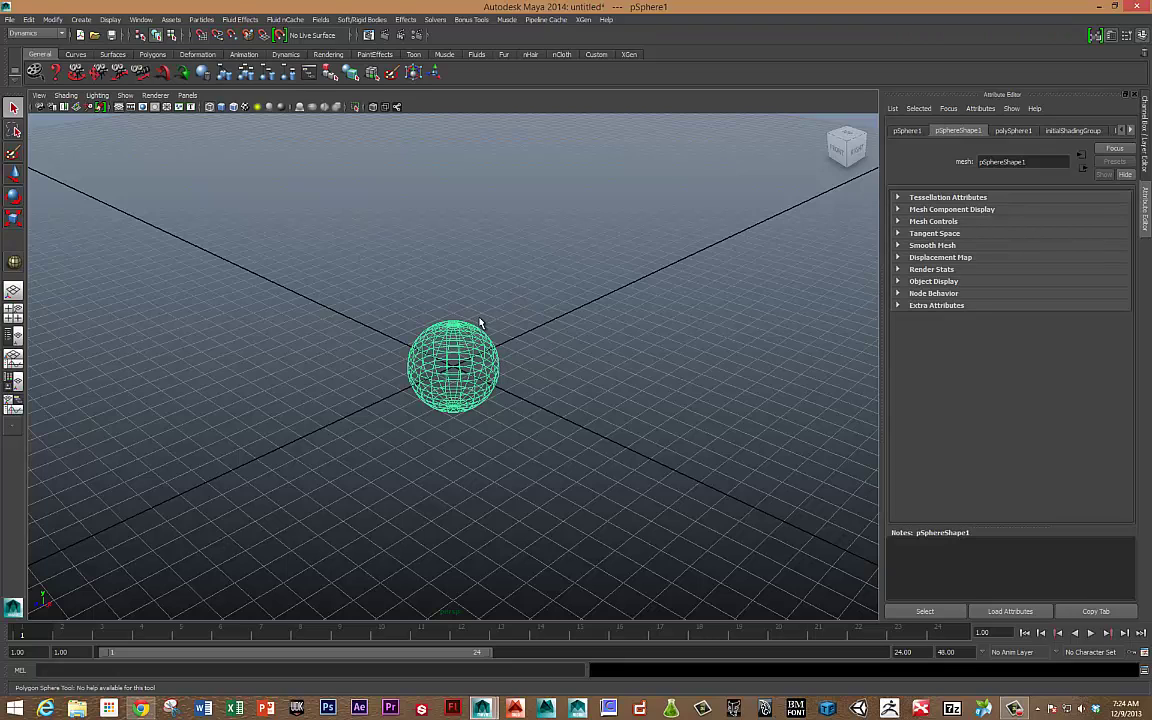
# Raise the sphere well above the grid along its Y axis.
pyautogui.press('w')
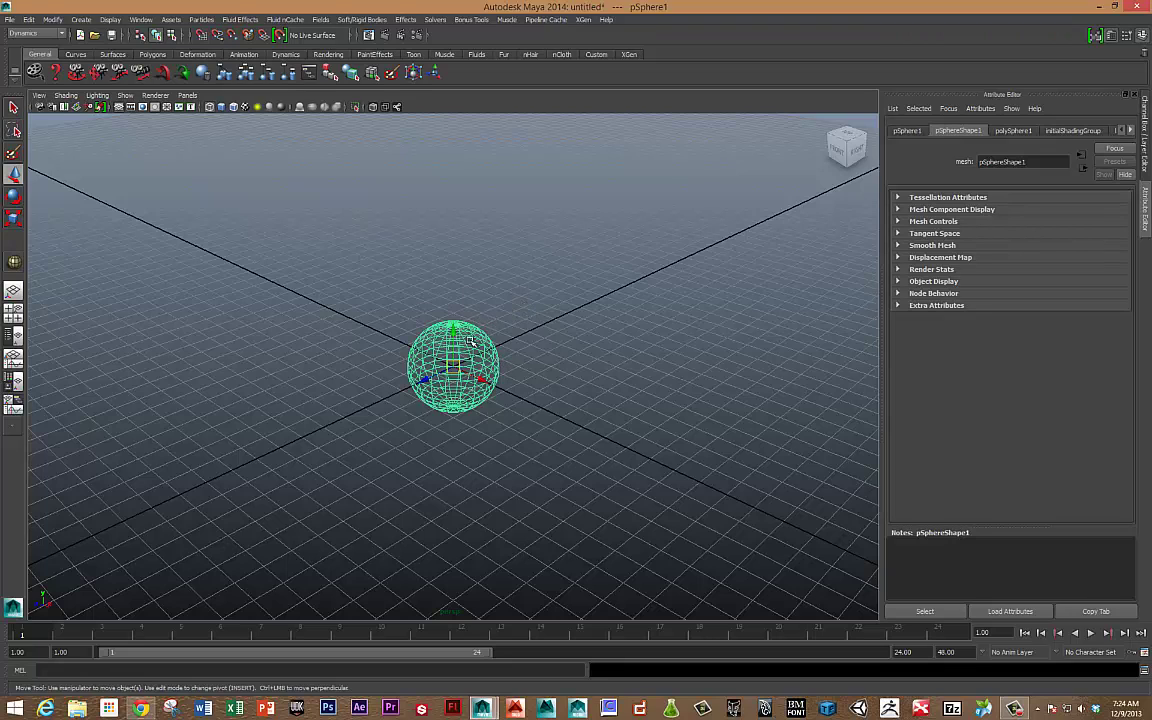
pyautogui.moveTo(453, 364); pyautogui.dragTo(448, 310)
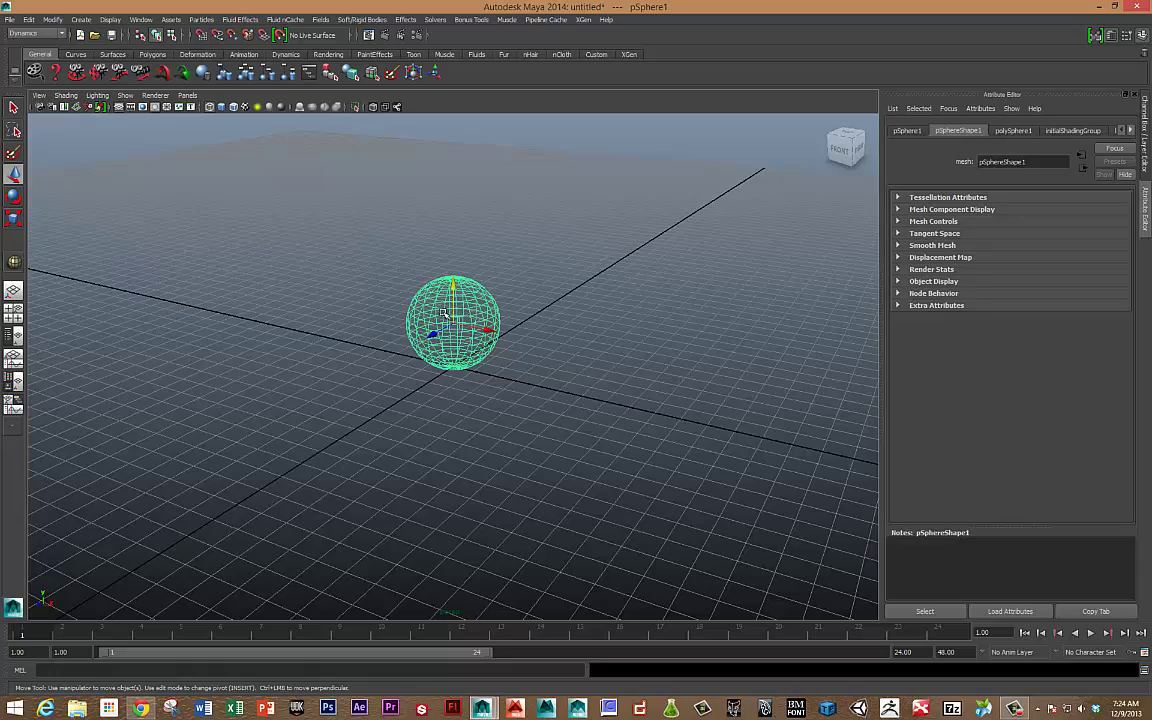
pyautogui.scroll(-3, 410, 300)
pyautogui.scroll(2, 455, 302)
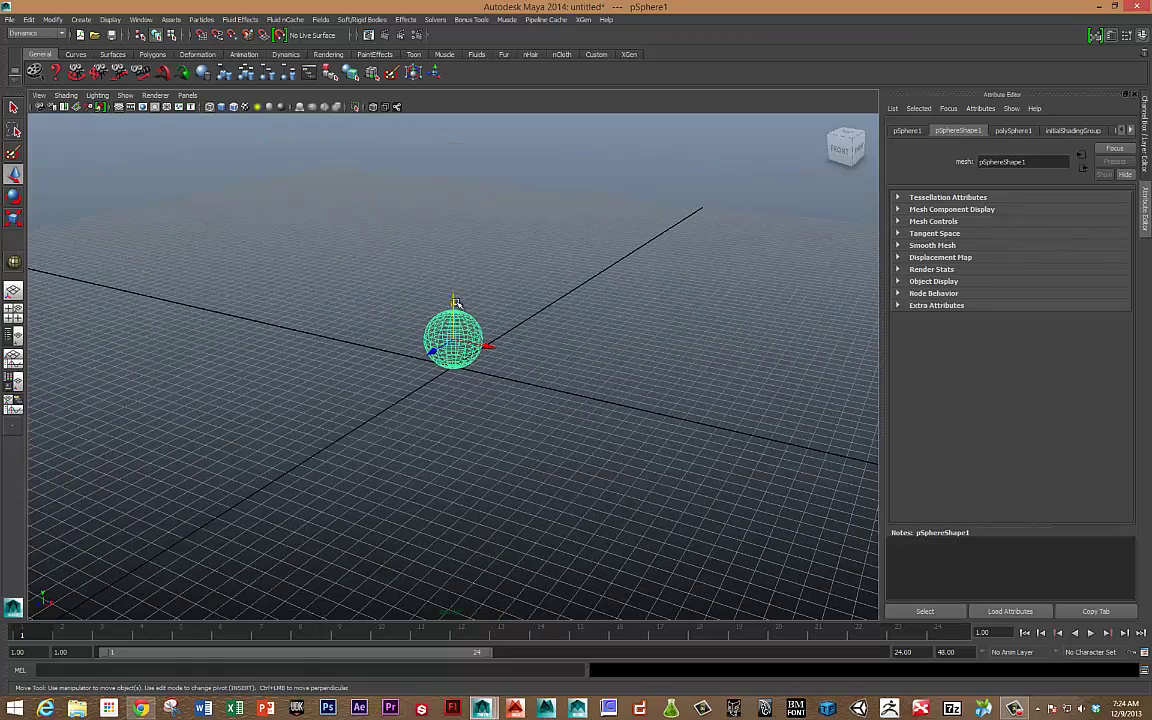
pyautogui.moveTo(455, 302); pyautogui.dragTo(455, 205)
pyautogui.keyDown('alt'); pyautogui.moveTo(311, 314); pyautogui.dragTo(426, 330); pyautogui.keyUp('alt')
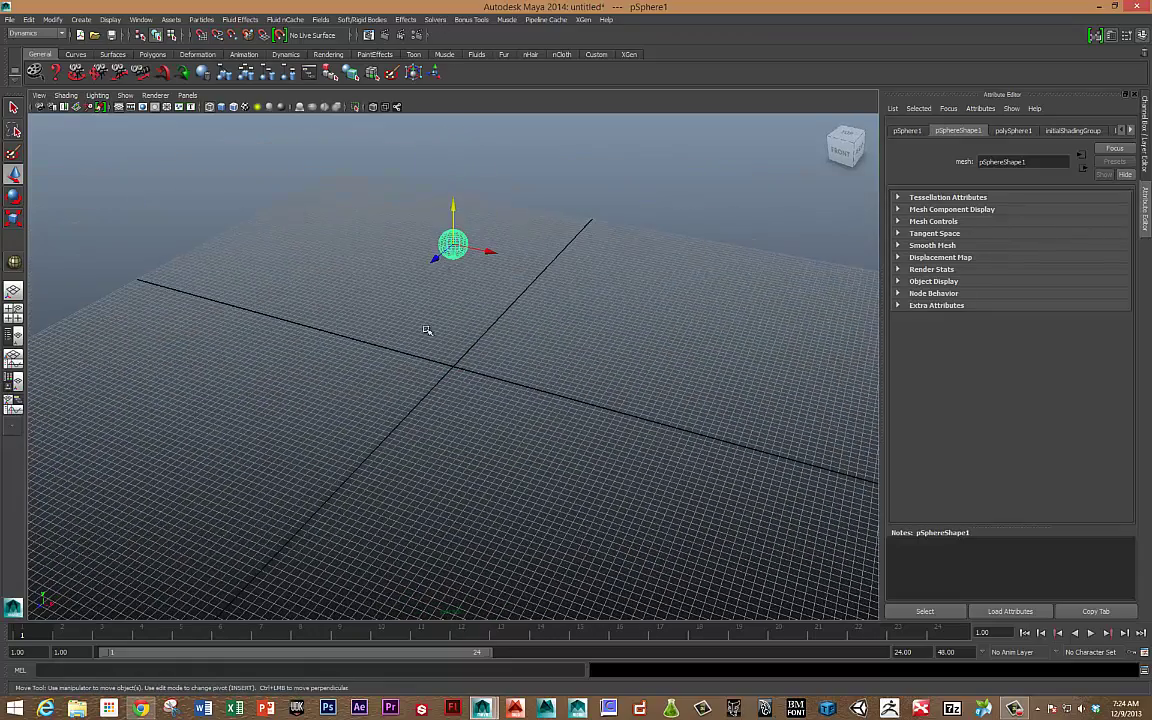
# Create a polygon plane and position it beneath the sphere.
pyautogui.click(442, 368)
pyautogui.keyDown('shift'); pyautogui.moveTo(442, 368); pyautogui.dragTo(268, 270, button='right'); pyautogui.keyUp('shift')
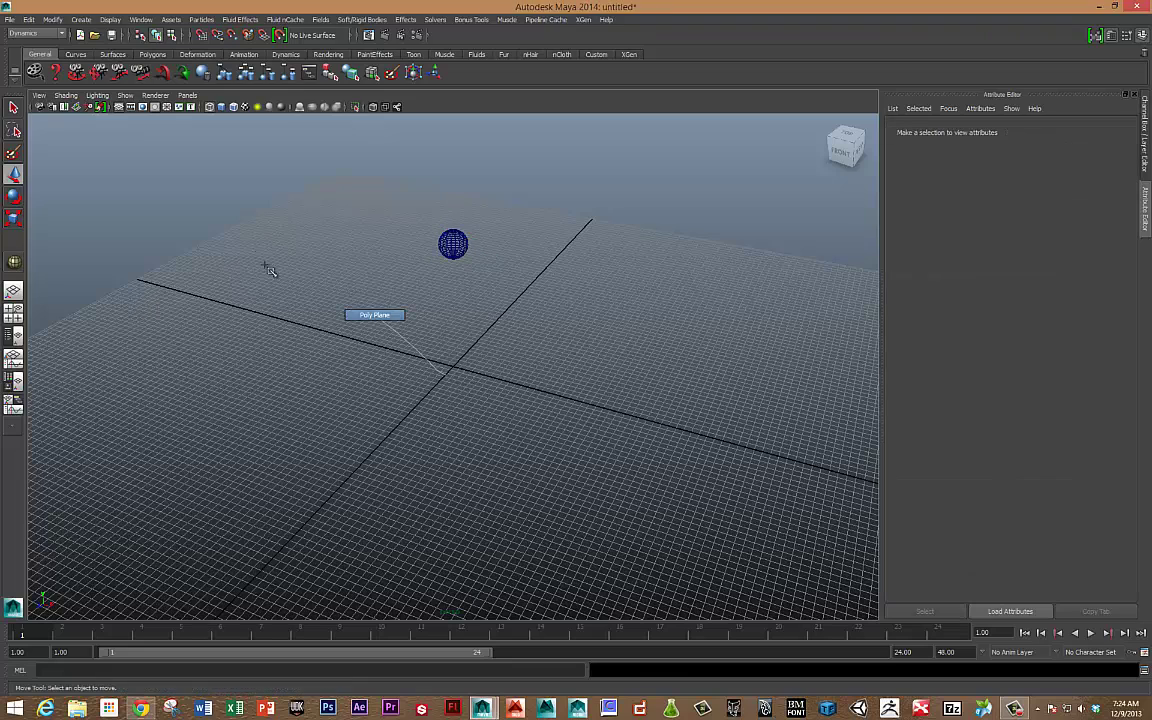
pyautogui.moveTo(324, 314); pyautogui.dragTo(640, 690)
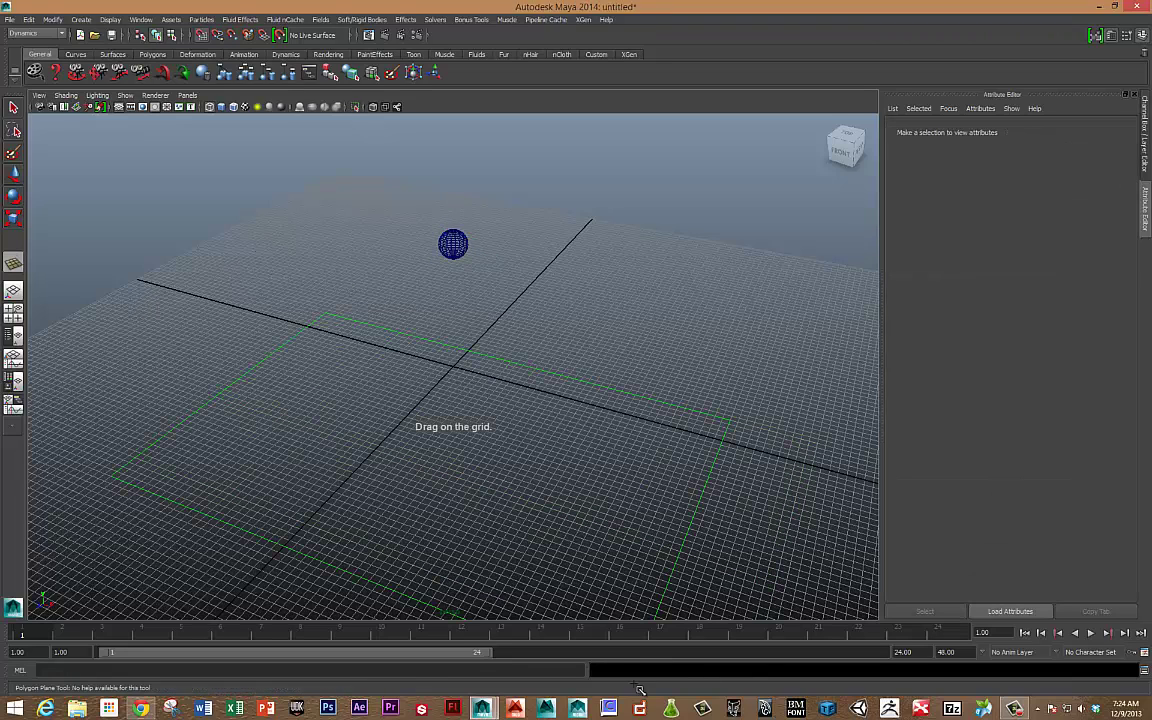
pyautogui.press('w')
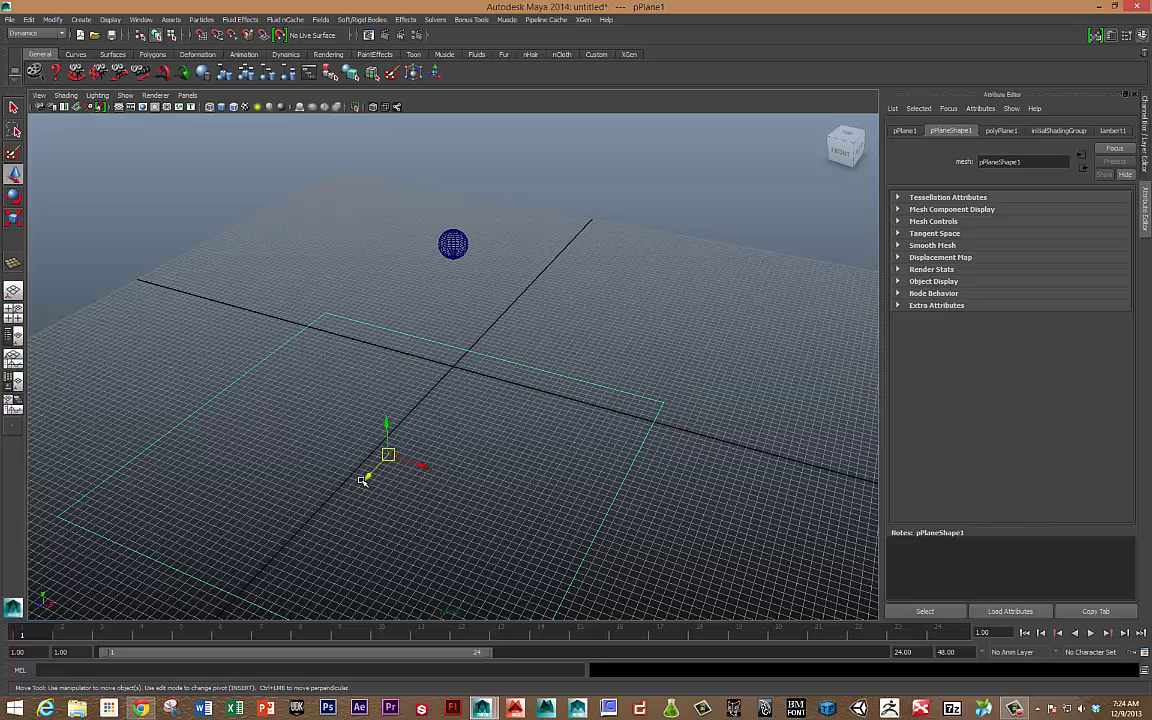
pyautogui.moveTo(368, 474)
pyautogui.mouseDown()
pyautogui.moveTo(452, 380)
pyautogui.moveTo(548, 408)
pyautogui.mouseUp()
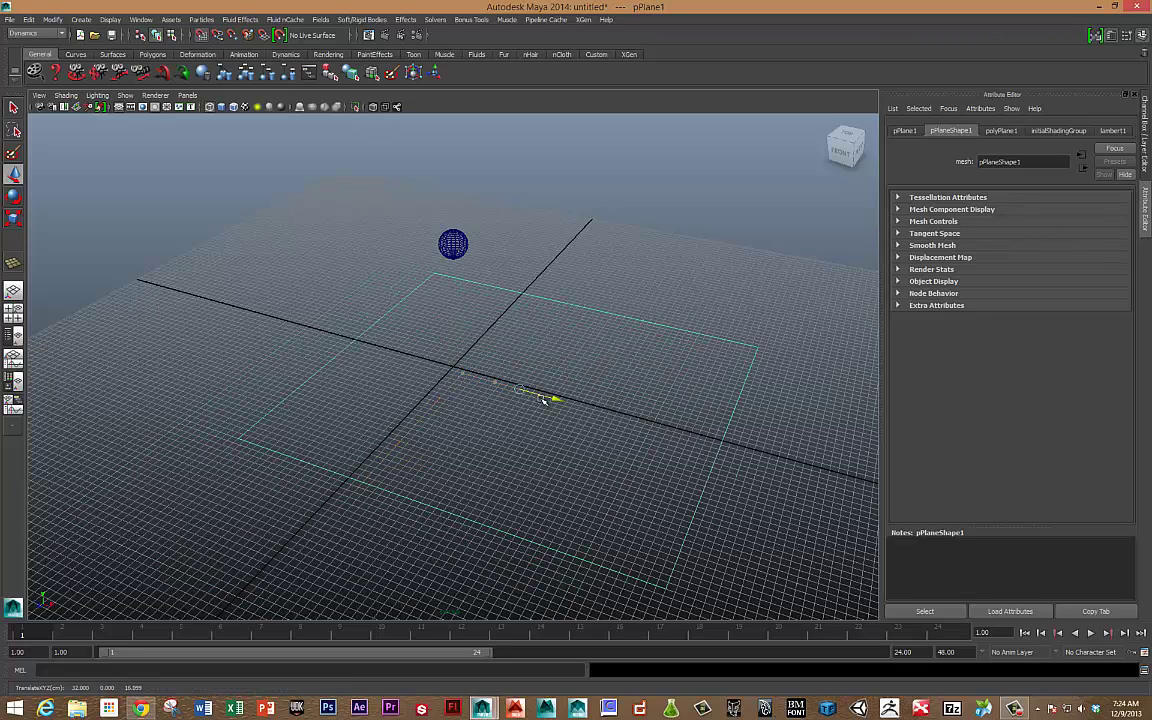
# Make the plane a passive rigid body and the sphere active, then display shaded.
pyautogui.click(378, 20)
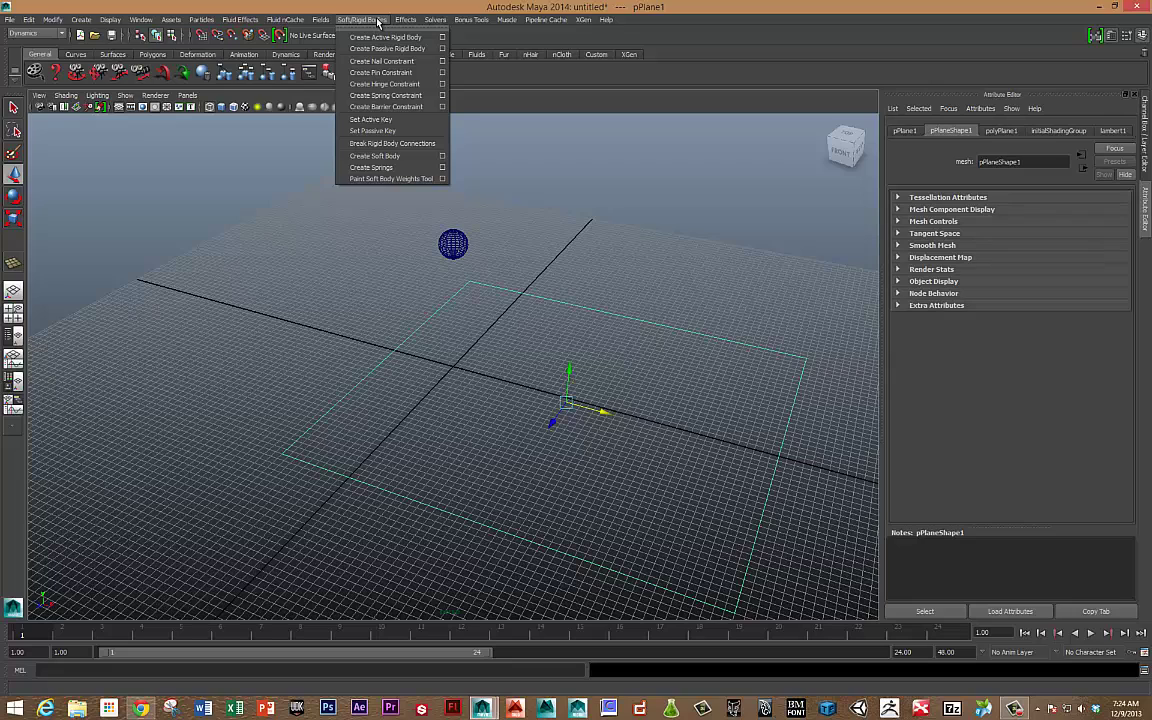
pyautogui.click(385, 49)
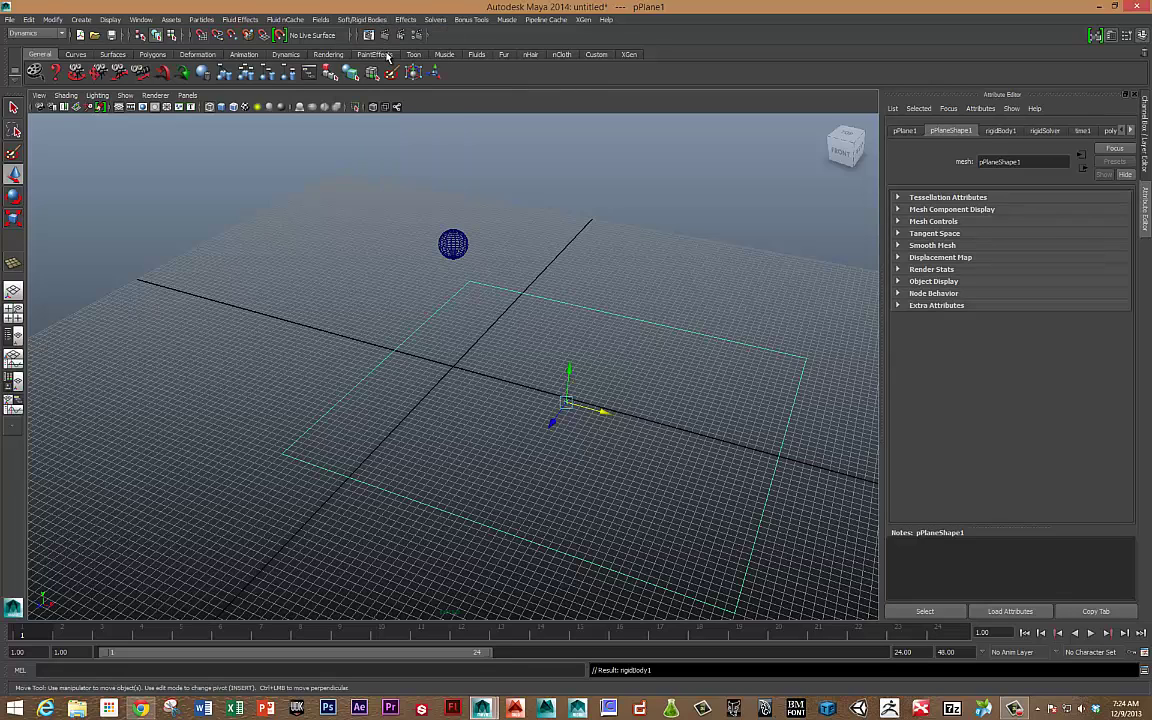
pyautogui.click(455, 244)
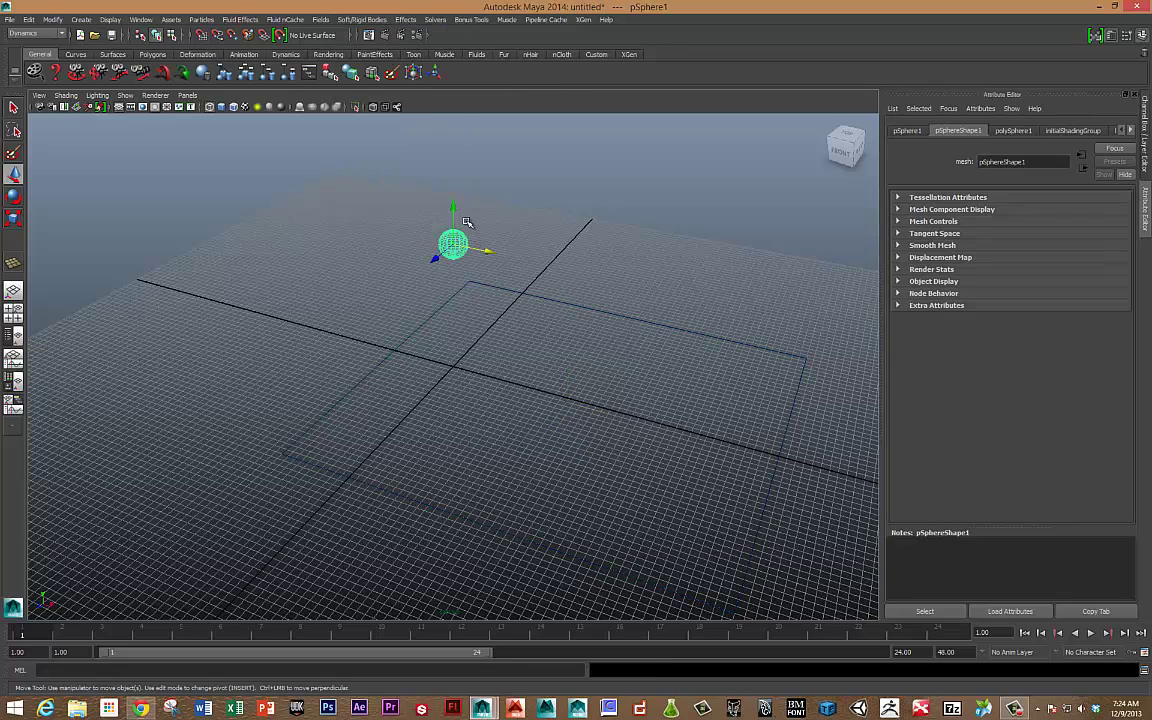
pyautogui.click(367, 20)
pyautogui.click(385, 37)
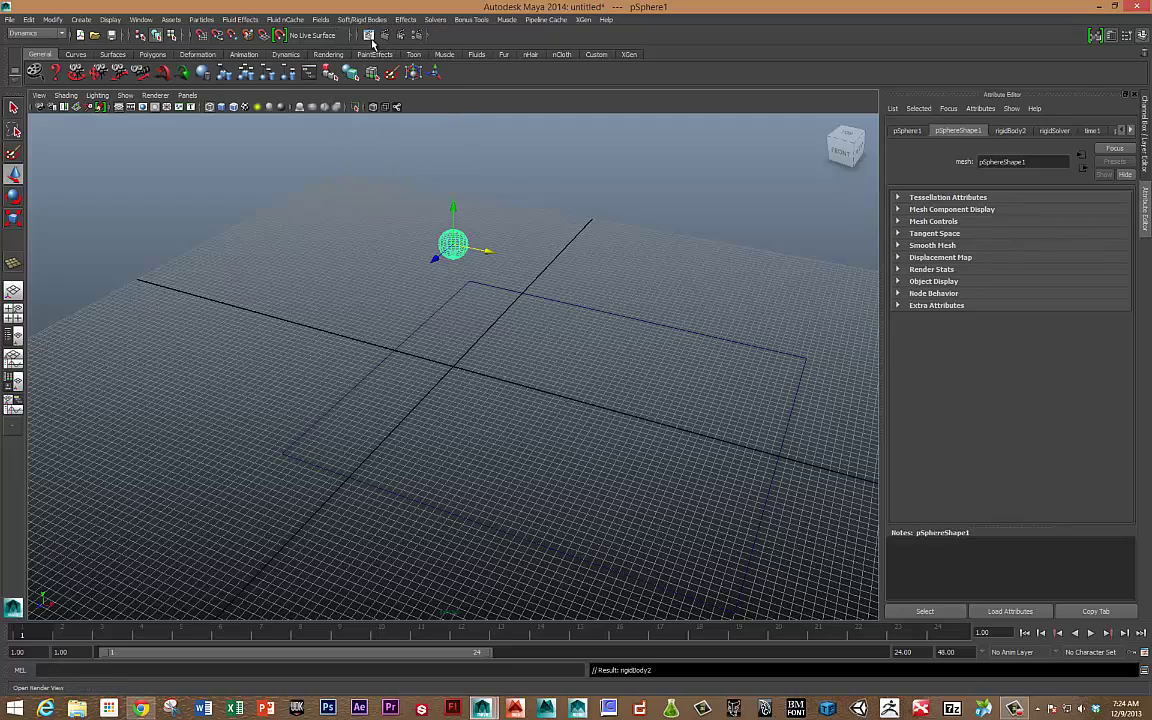
pyautogui.moveTo(396, 159)
pyautogui.keyDown('alt'); pyautogui.mouseDown()
pyautogui.moveTo(428, 216)
pyautogui.moveTo(360, 255)
pyautogui.moveTo(347, 288)
pyautogui.mouseUp(); pyautogui.keyUp('alt')
pyautogui.press('5')
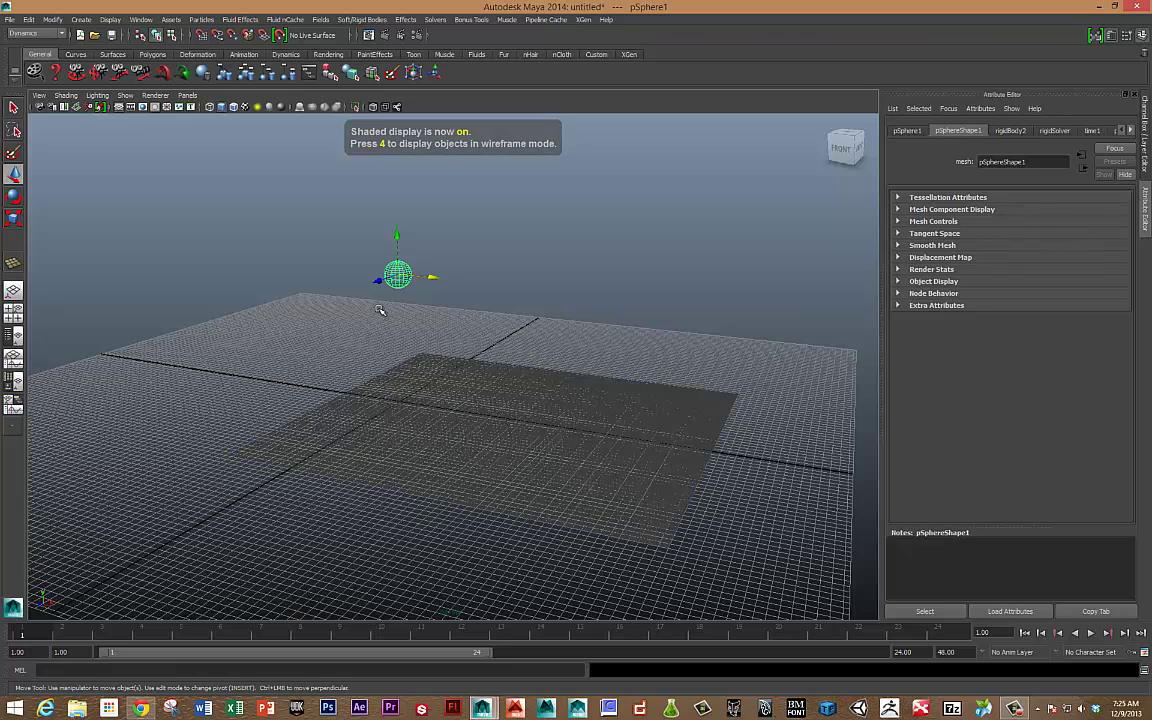
# Hide the ground grid and switch to the Persp/Outliner layout.
pyautogui.click(140, 19)
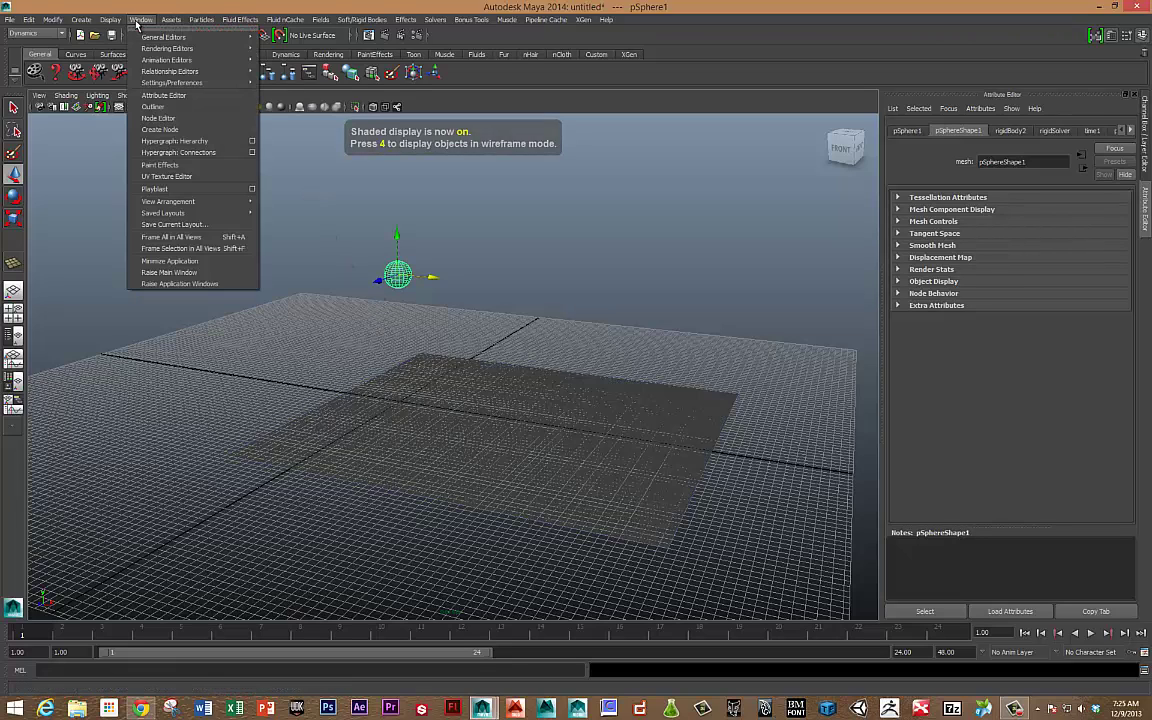
pyautogui.click(110, 19)
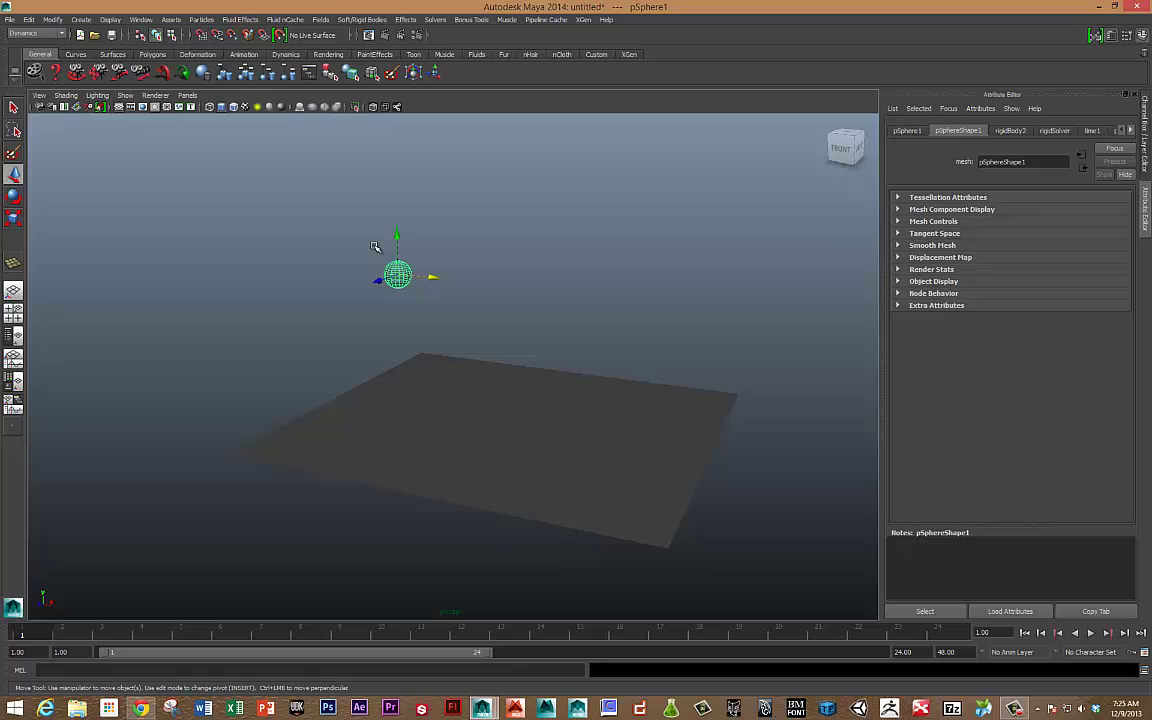
pyautogui.click(16, 336)
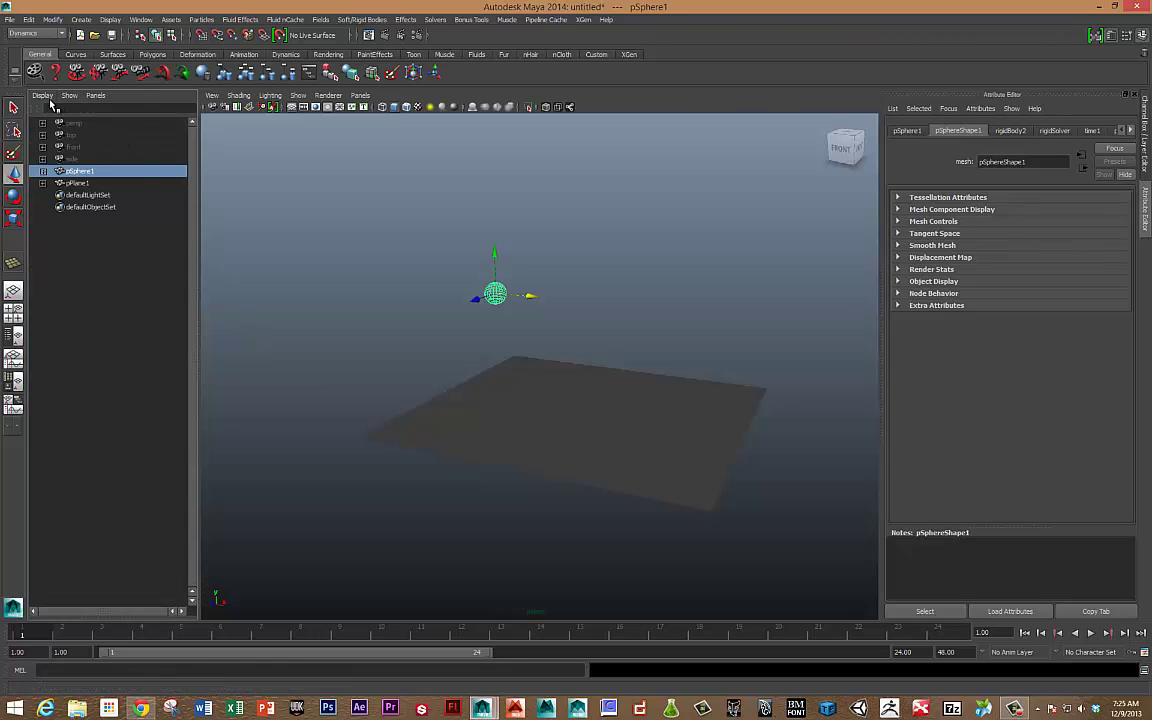
# Expand pSphere1 in the Outliner and show rigidBody2's attributes in the Channel Box.
pyautogui.click(42, 95)
pyautogui.click(52, 124)
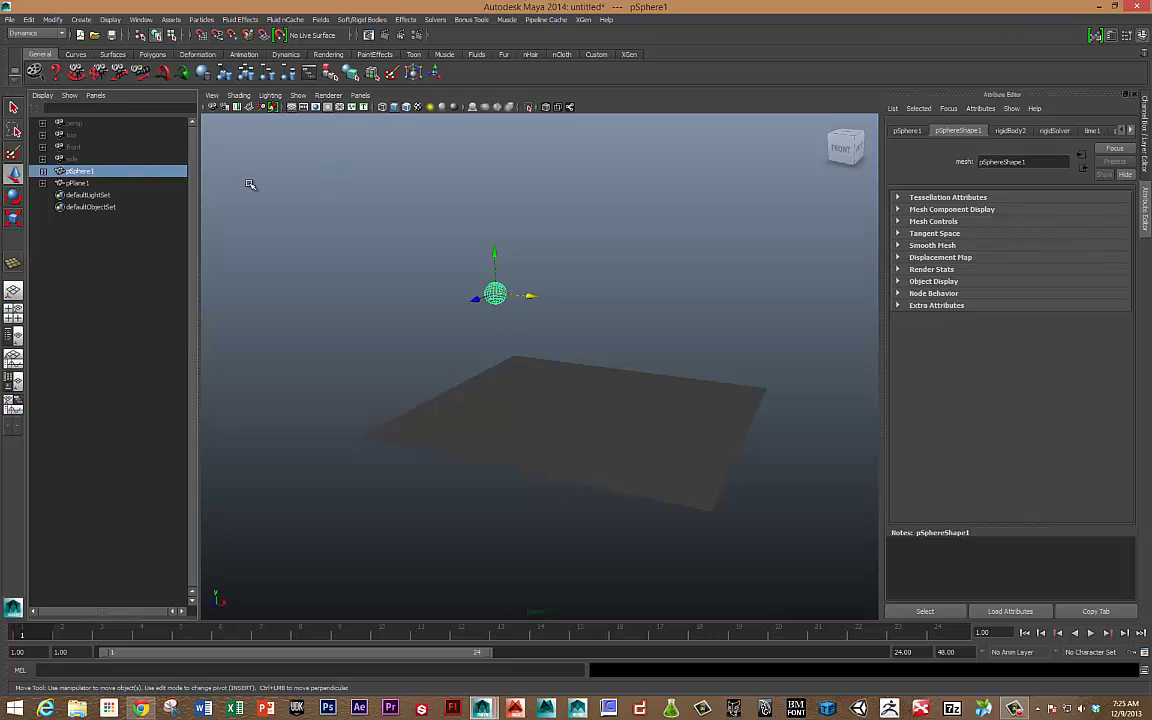
pyautogui.click(42, 171)
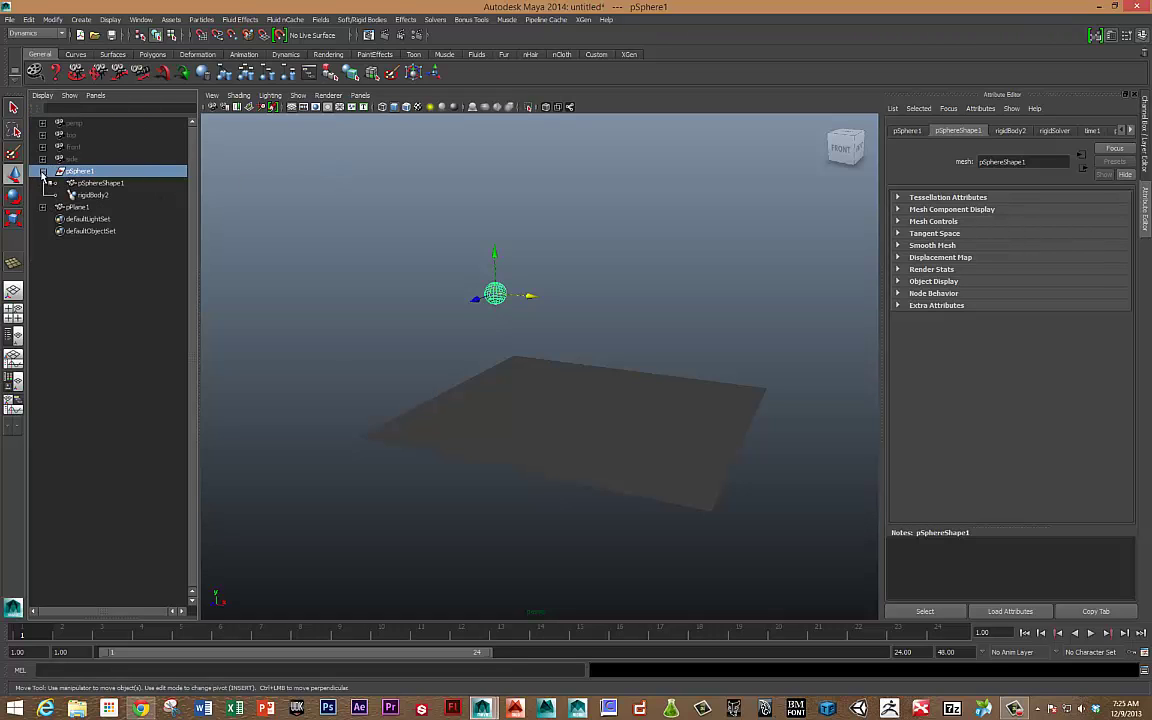
pyautogui.click(94, 196)
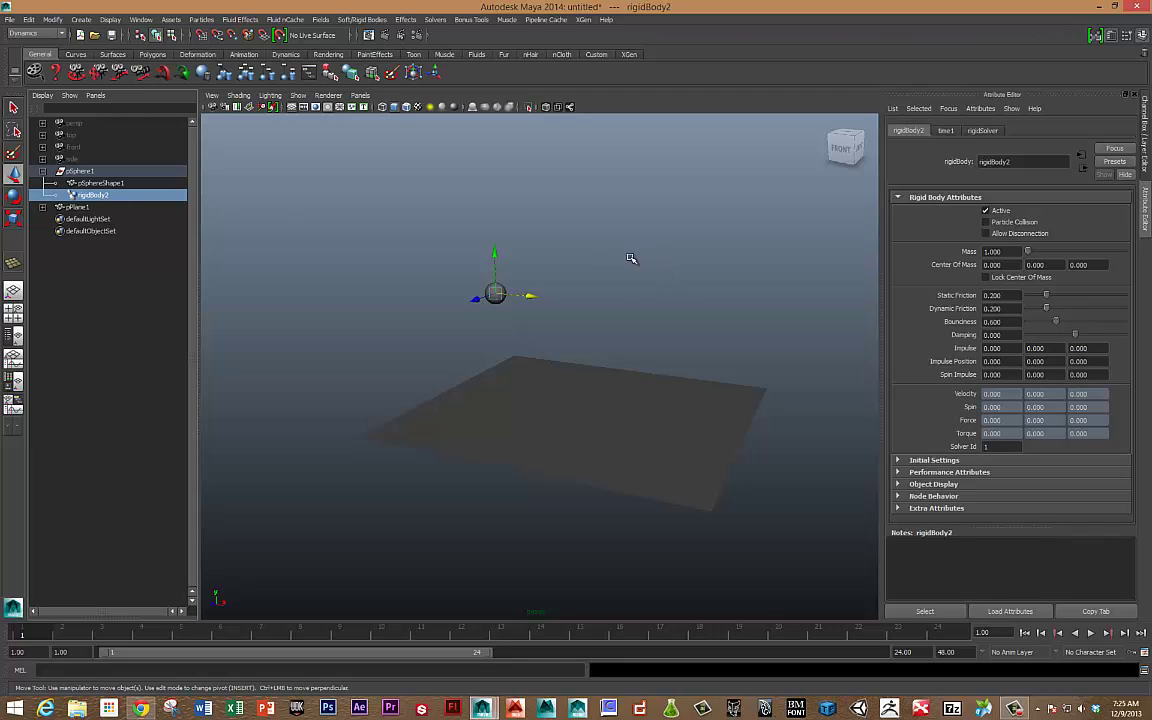
pyautogui.hotkey('ctrl', 'a')
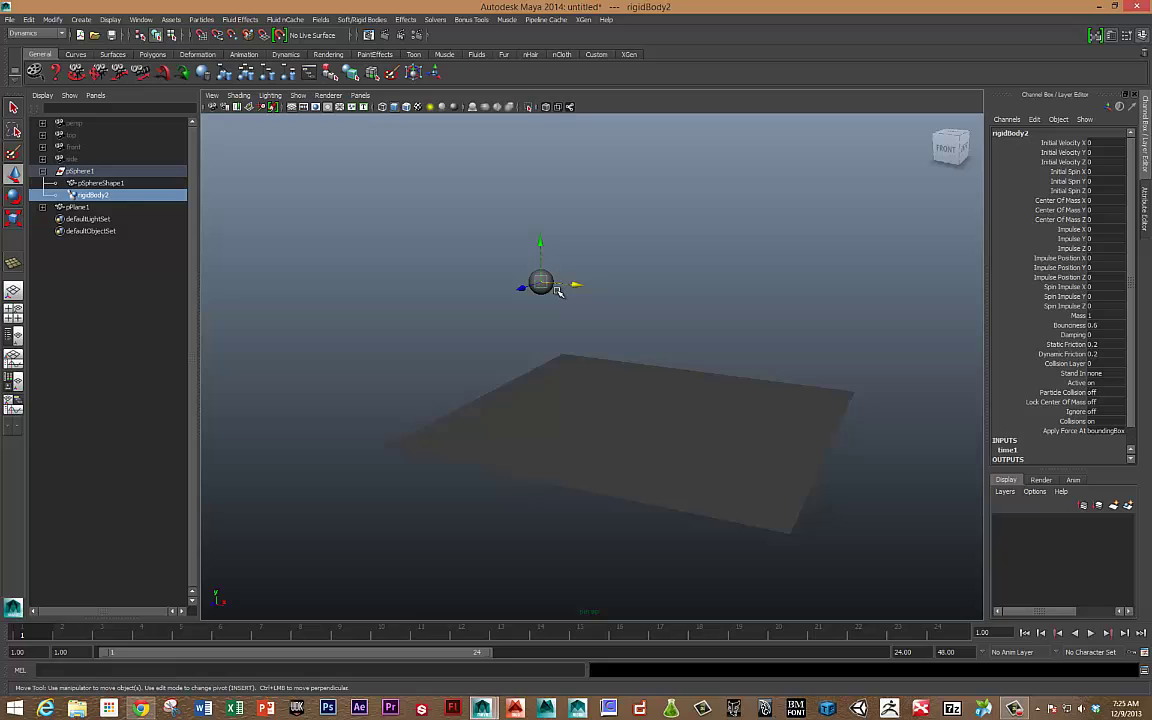
# Group pSphere1 into group1 and centre group1's pivot on the sphere.
pyautogui.click(549, 287)
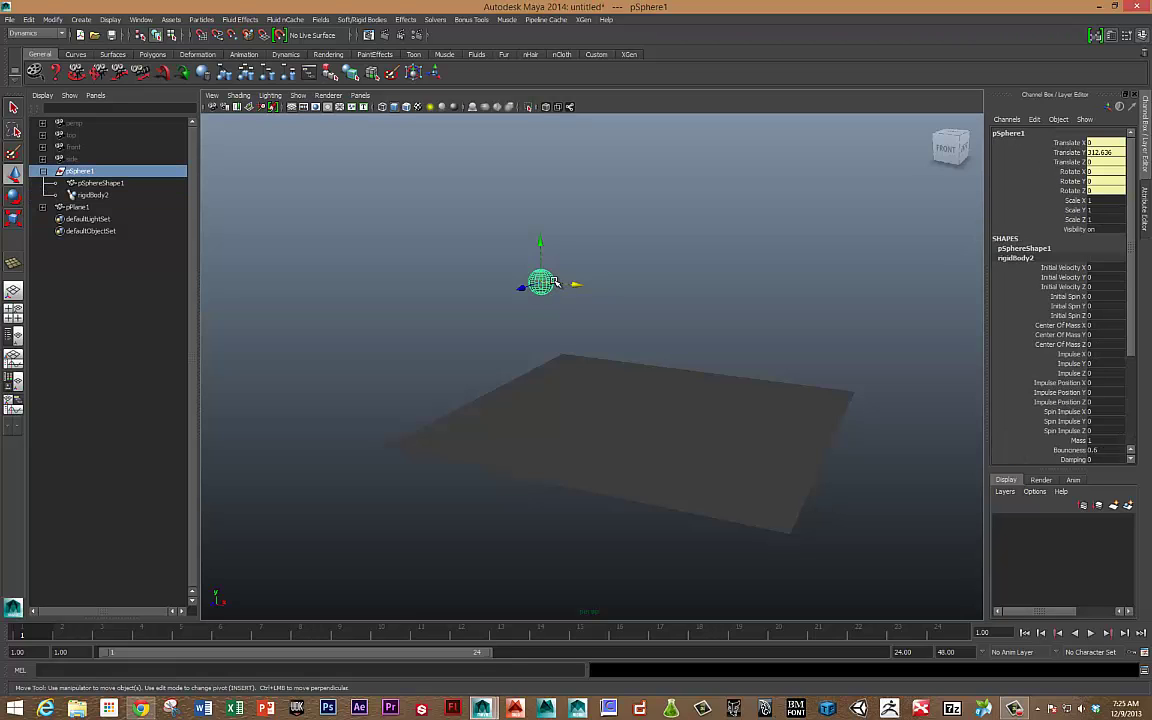
pyautogui.hotkey('ctrl', 'g')
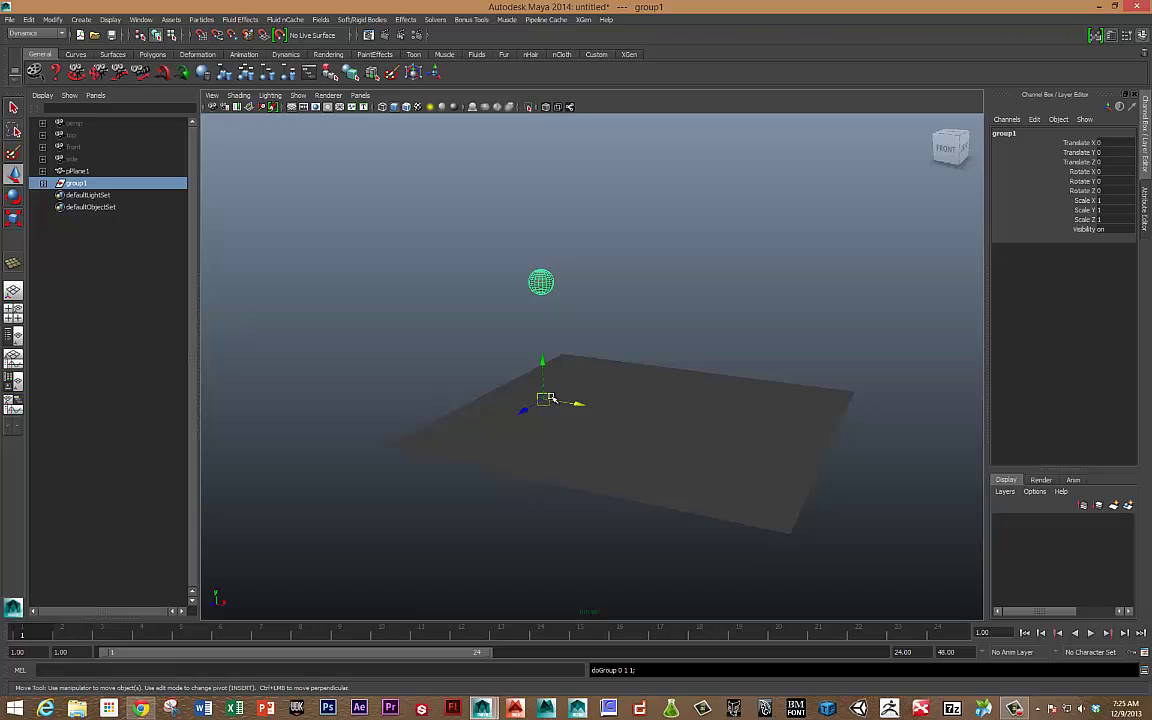
pyautogui.press('e')
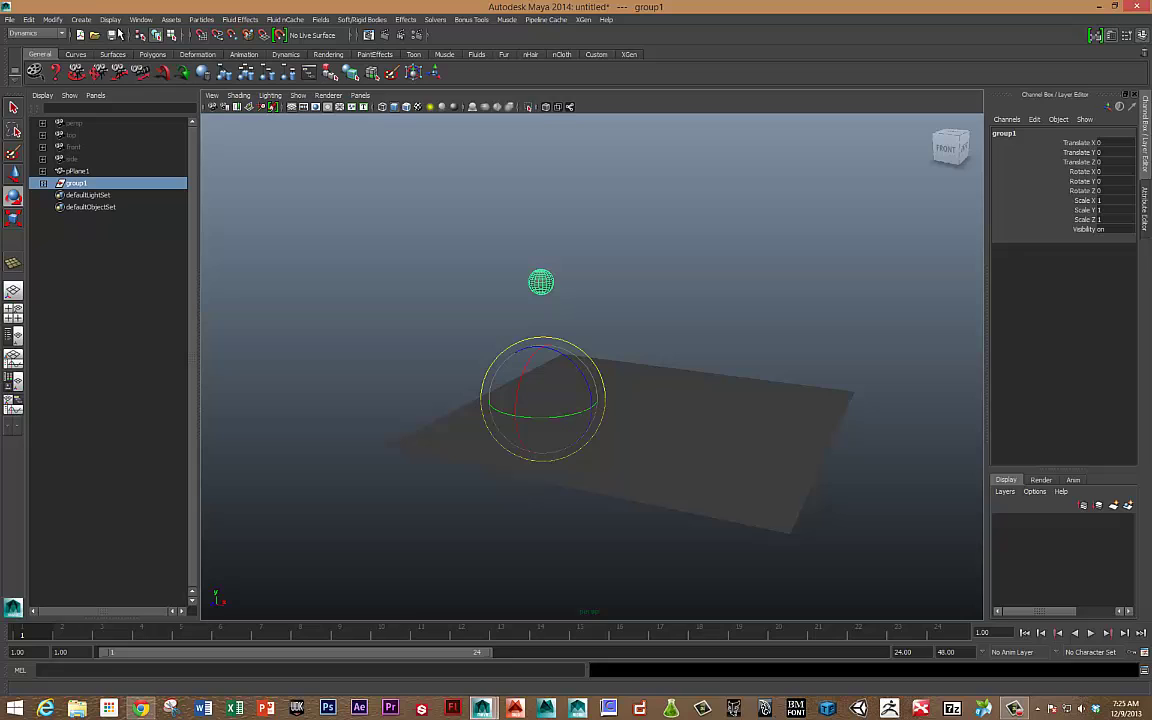
pyautogui.click(58, 20)
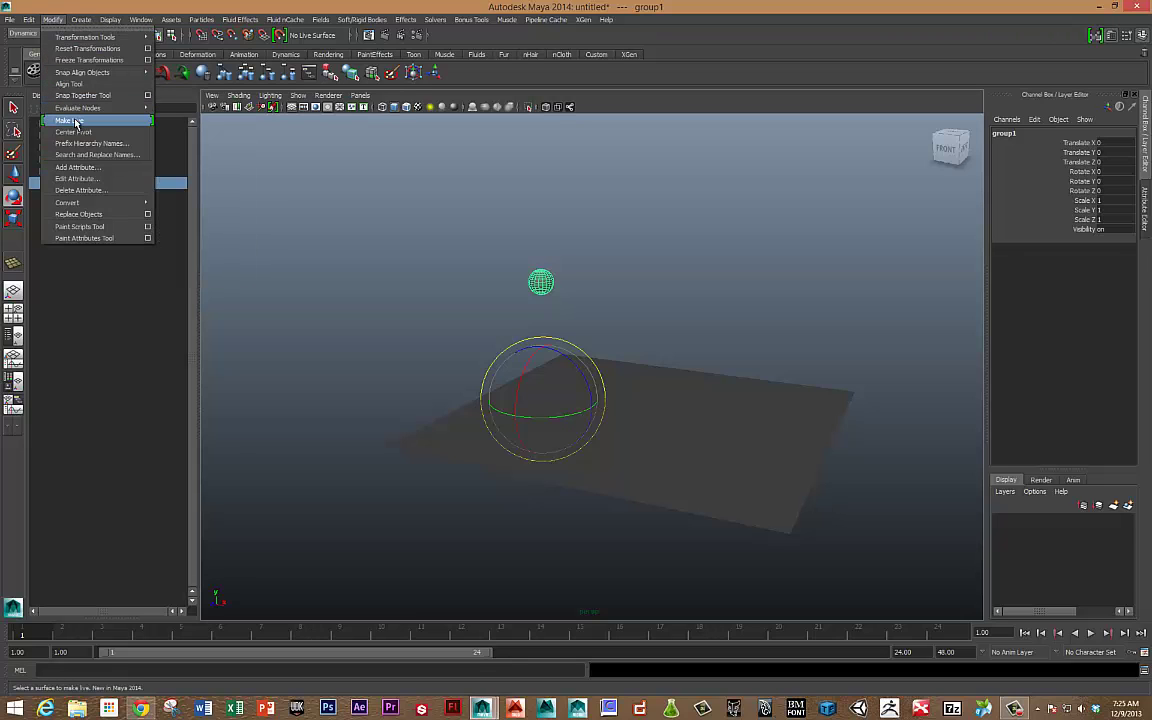
pyautogui.click(73, 132)
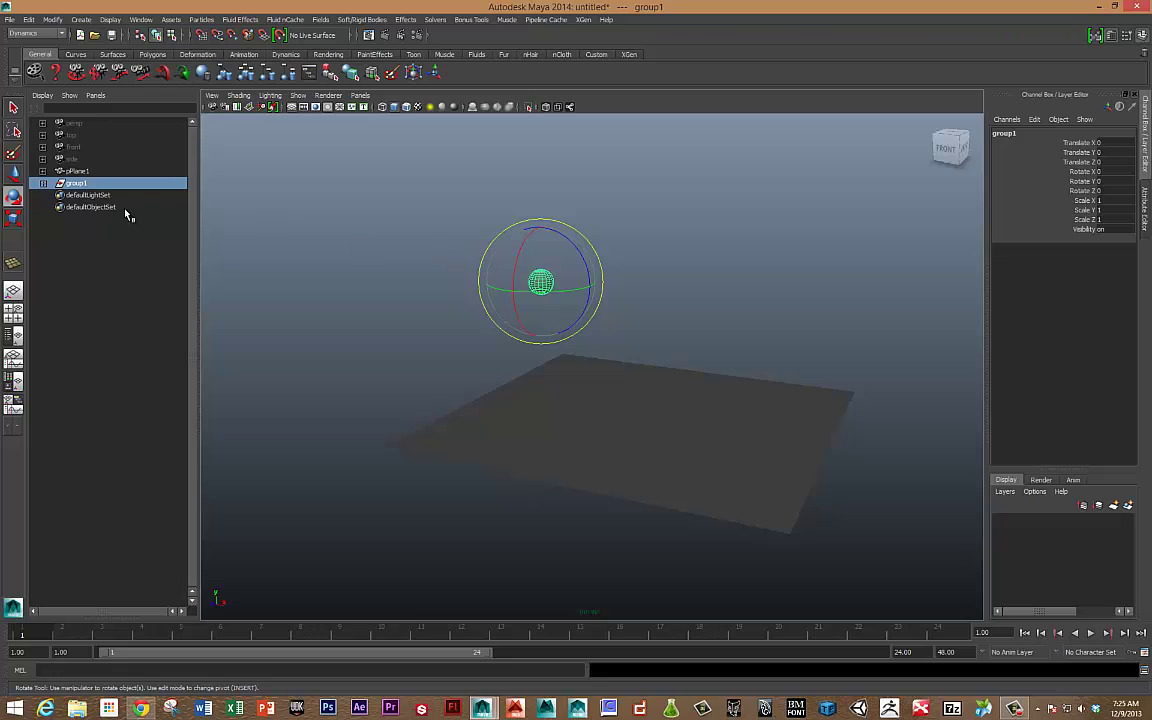
# Expand group1 and pSphere1, select pSphere1, and scroll to its rigidBody2 attributes.
pyautogui.click(43, 183)
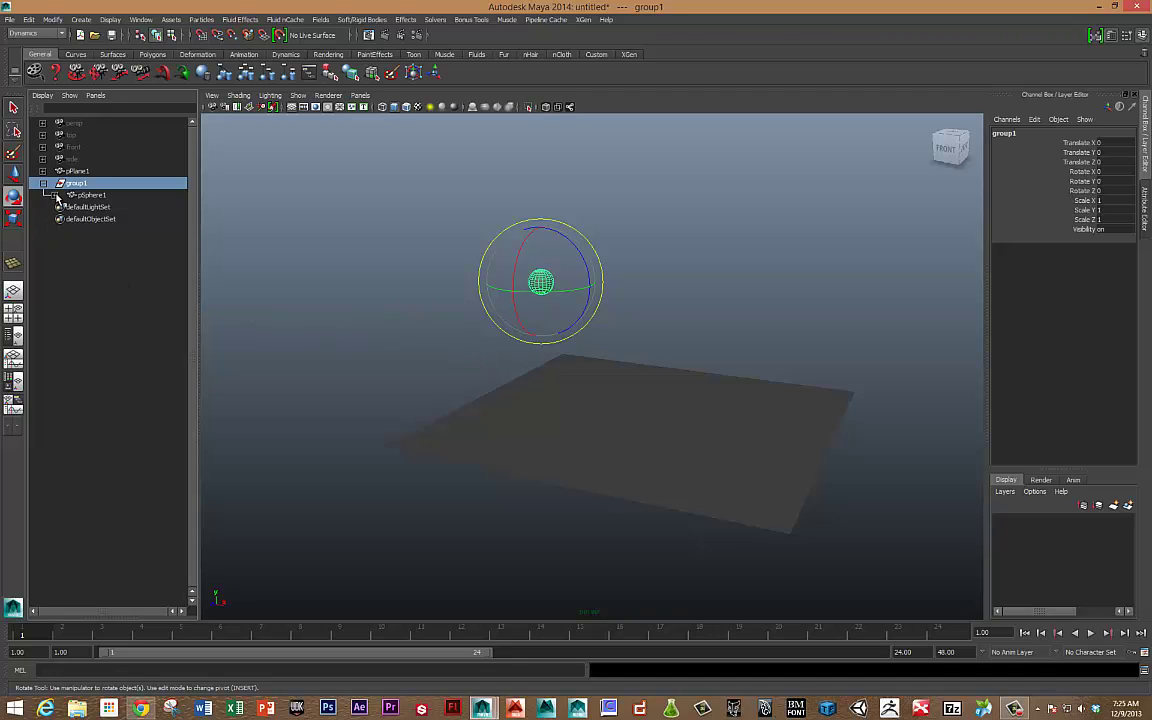
pyautogui.click(54, 195)
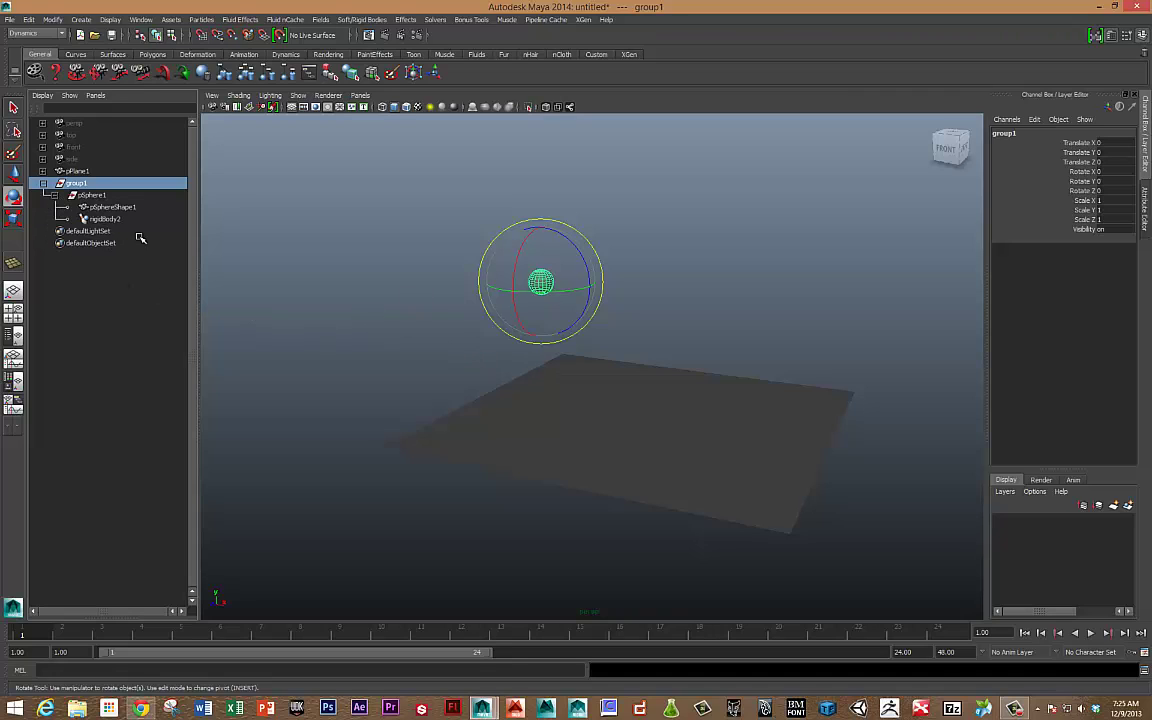
pyautogui.click(400, 216)
pyautogui.click(95, 195)
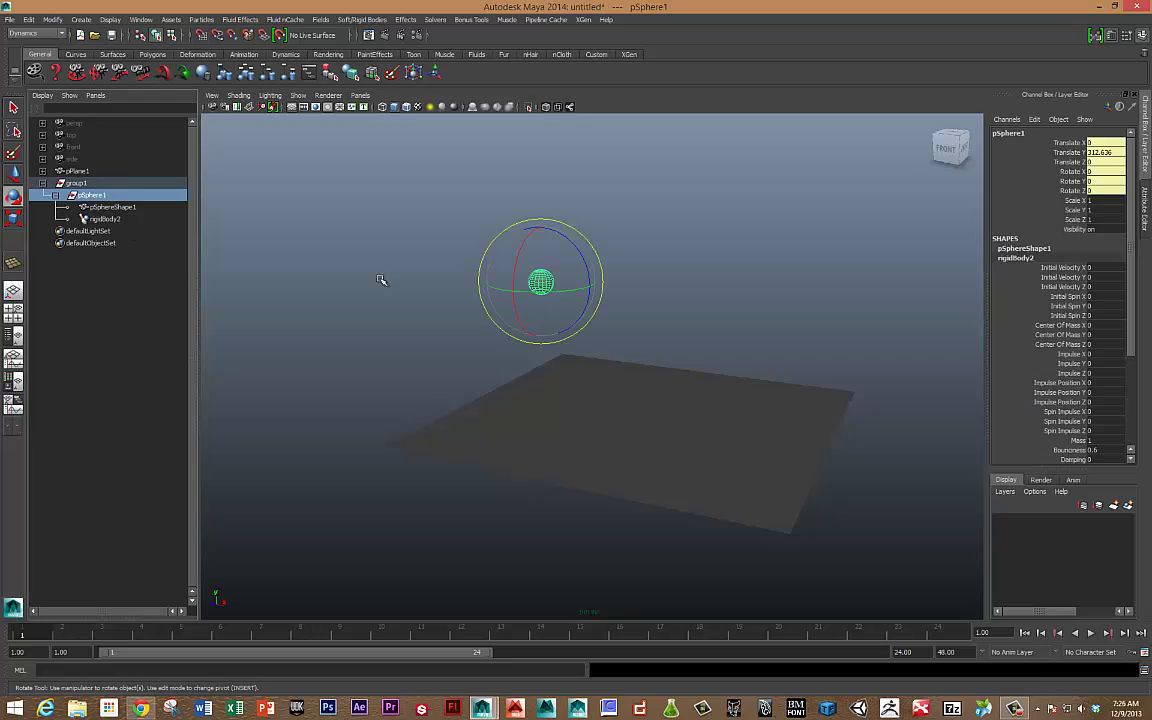
pyautogui.scroll(-5, 1023, 257)
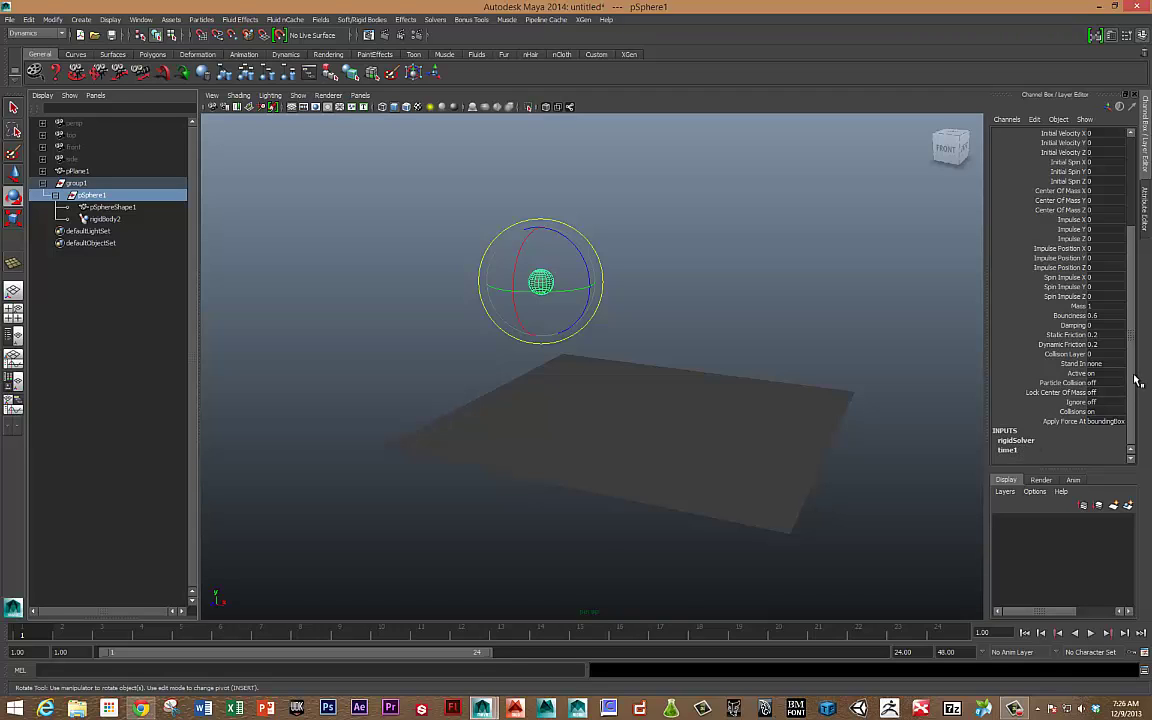
pyautogui.moveTo(1132, 380); pyautogui.dragTo(1148, 253)
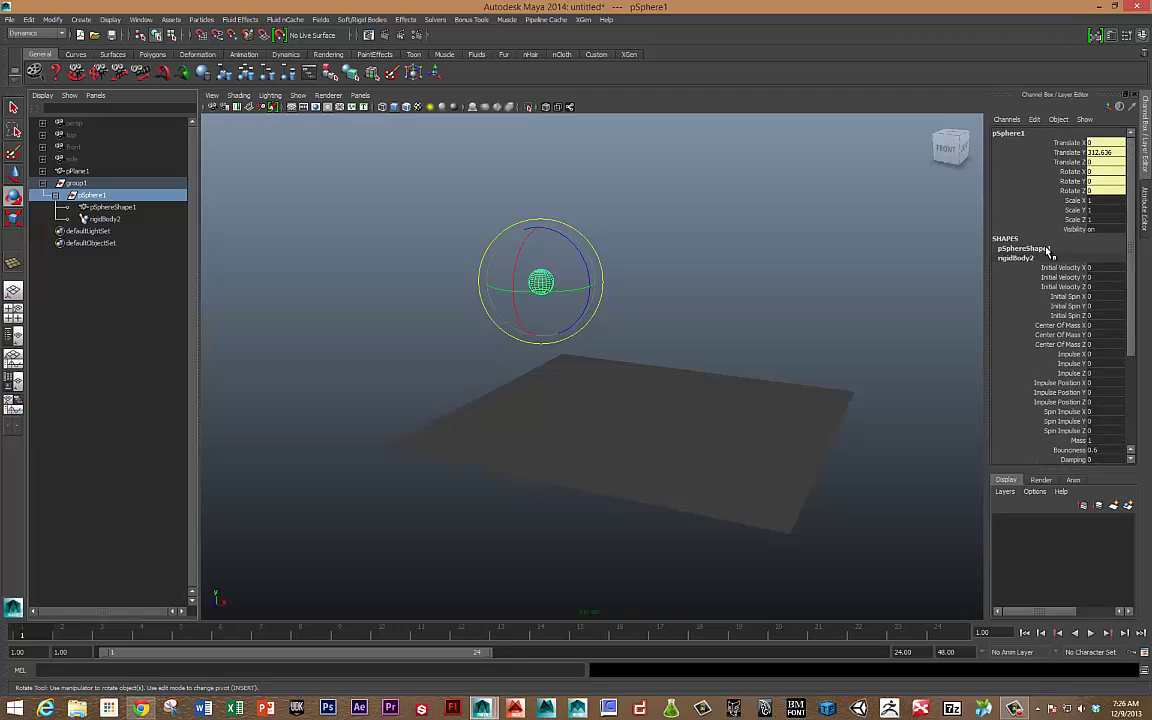
pyautogui.moveTo(1137, 289); pyautogui.dragTo(1142, 391)
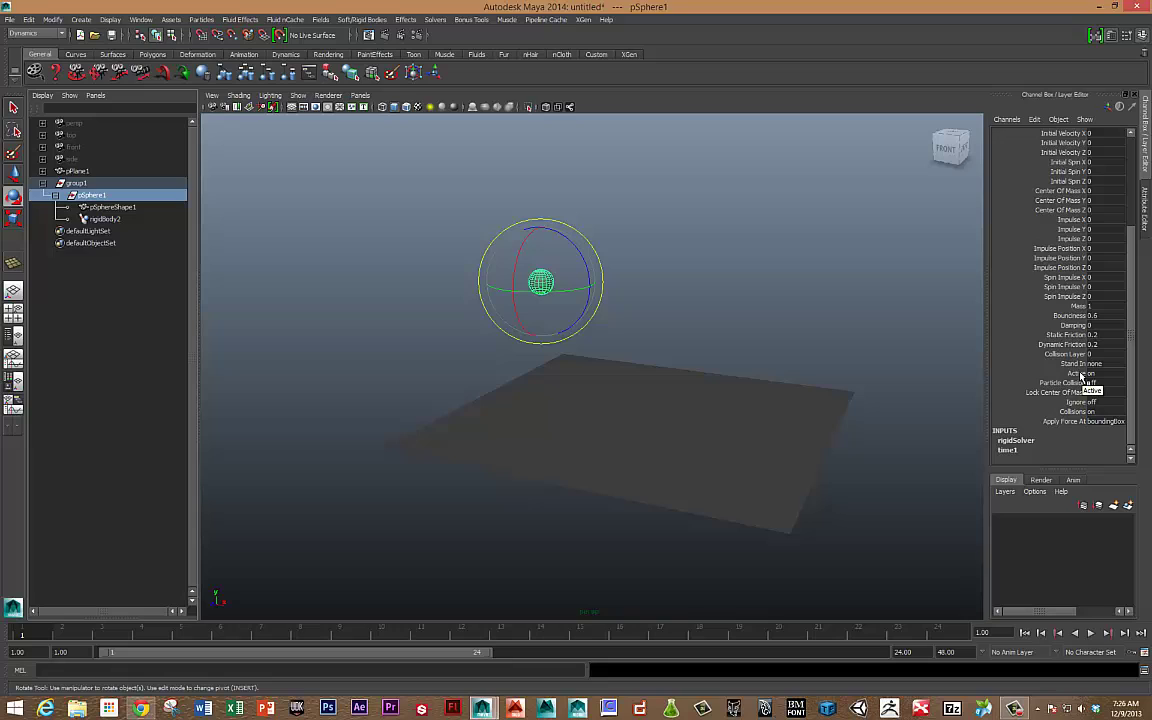
# Expand the rigidSolver attributes and select its State value in the Channel Box.
pyautogui.click(1016, 440)
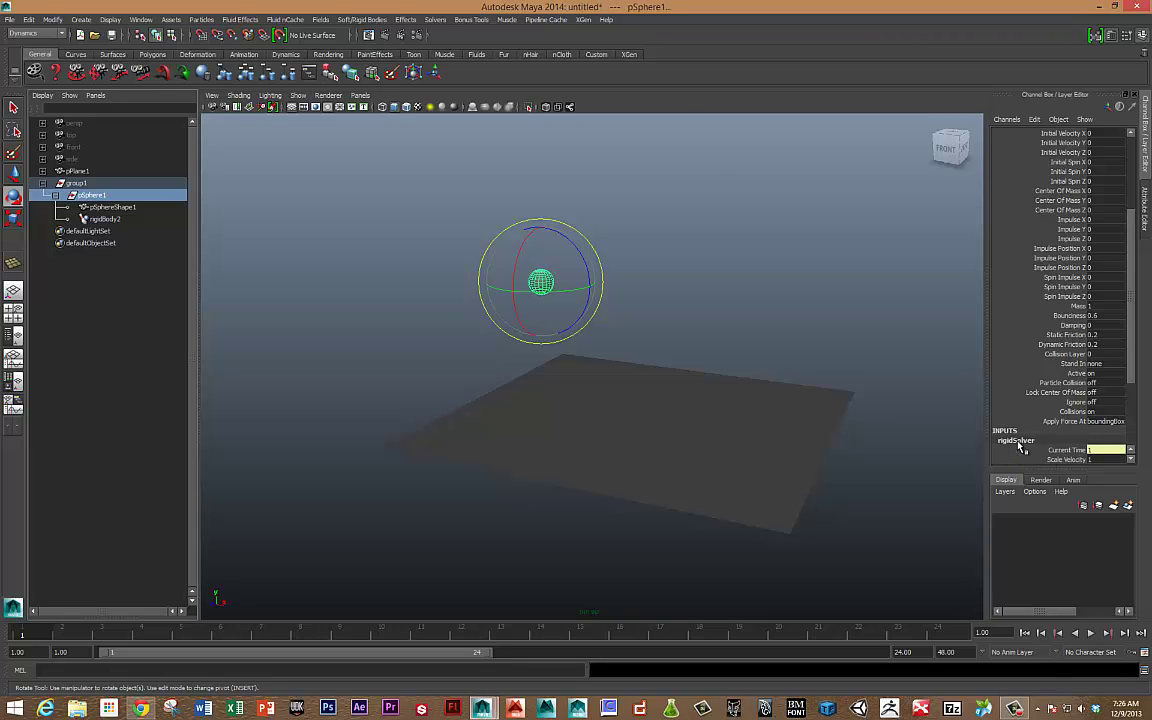
pyautogui.moveTo(1135, 380); pyautogui.dragTo(1142, 468)
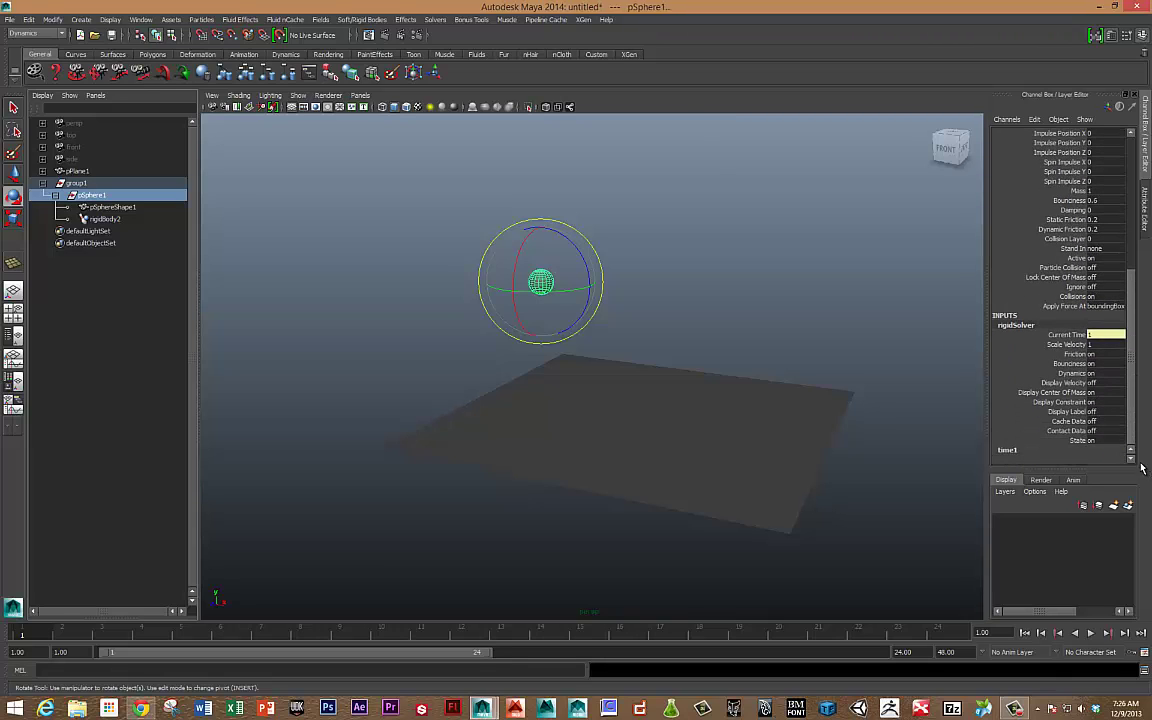
pyautogui.click(1092, 440)
pyautogui.doubleClick(1094, 440)
# Set the playback end frame to 200.
pyautogui.keyDown('alt'); pyautogui.moveTo(597, 239); pyautogui.dragTo(635, 237); pyautogui.keyUp('alt')
pyautogui.press('w')
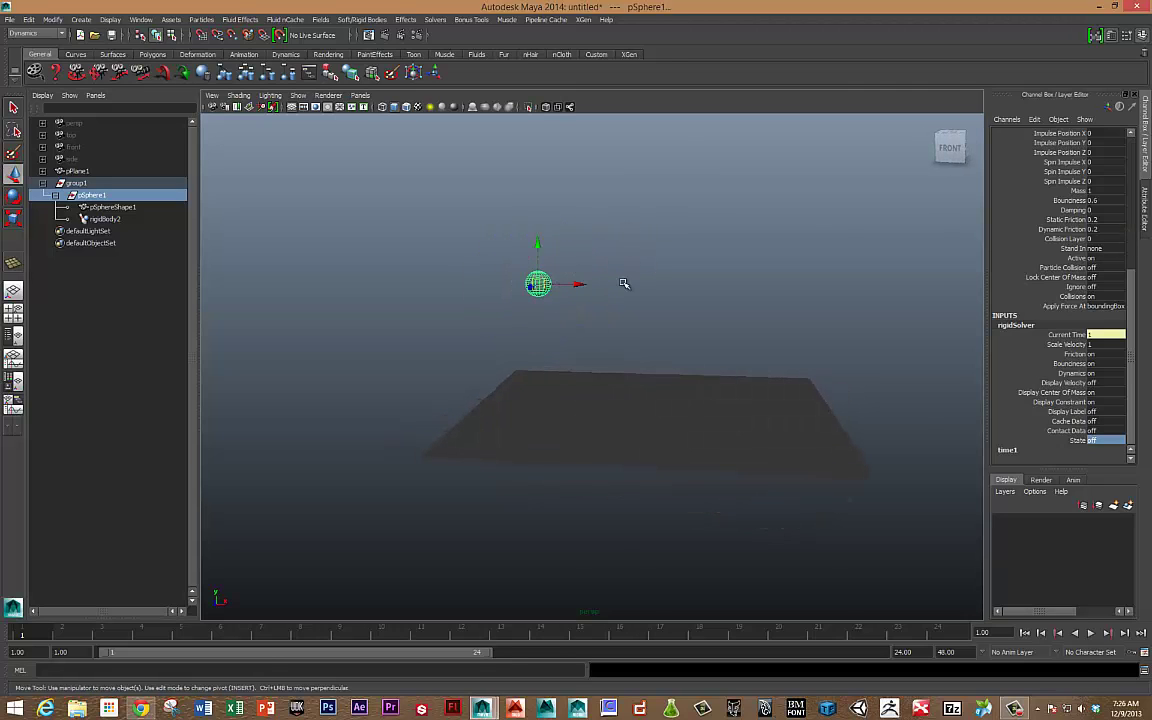
pyautogui.click(903, 651)
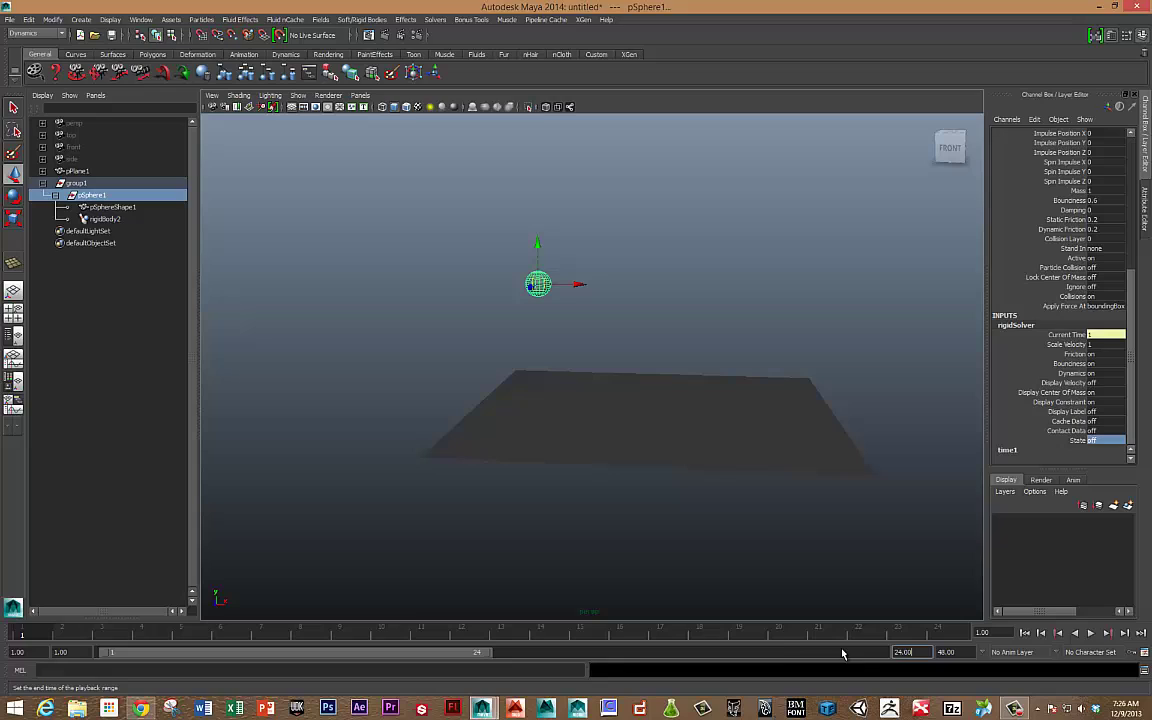
pyautogui.write('200')
pyautogui.press('Return')
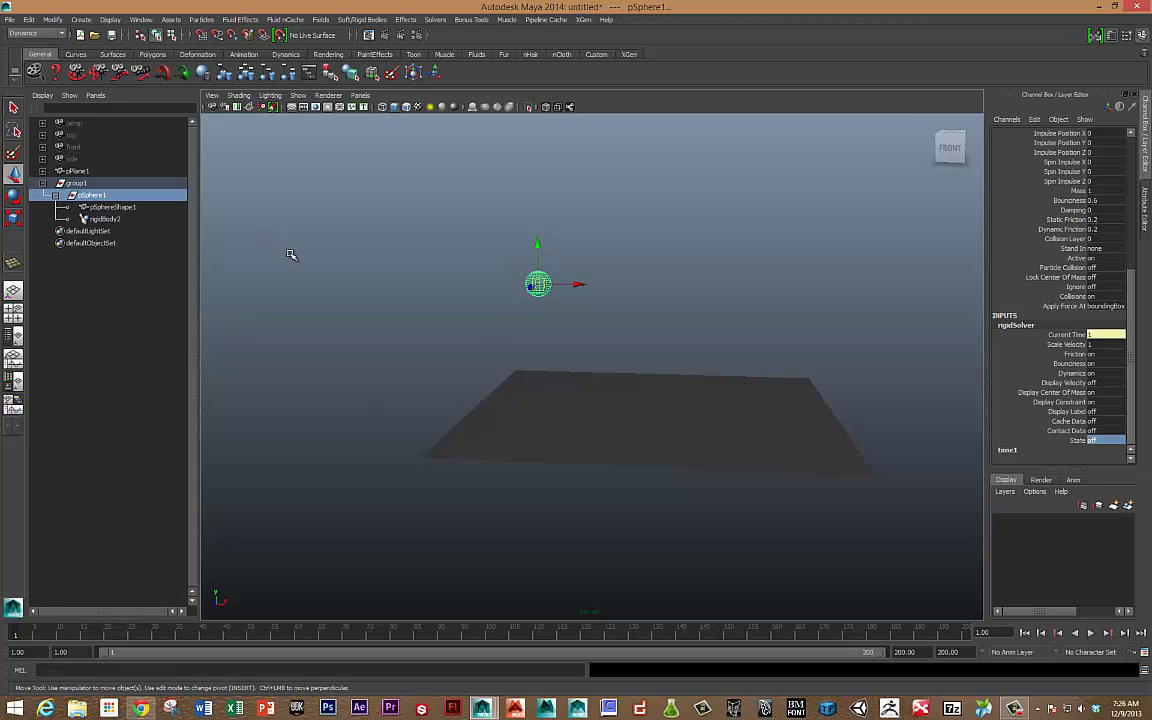
# Select group1 and key all its channels at frame 1.
pyautogui.press('s')
pyautogui.hotkey('ctrl', 'z')
pyautogui.click(80, 185)
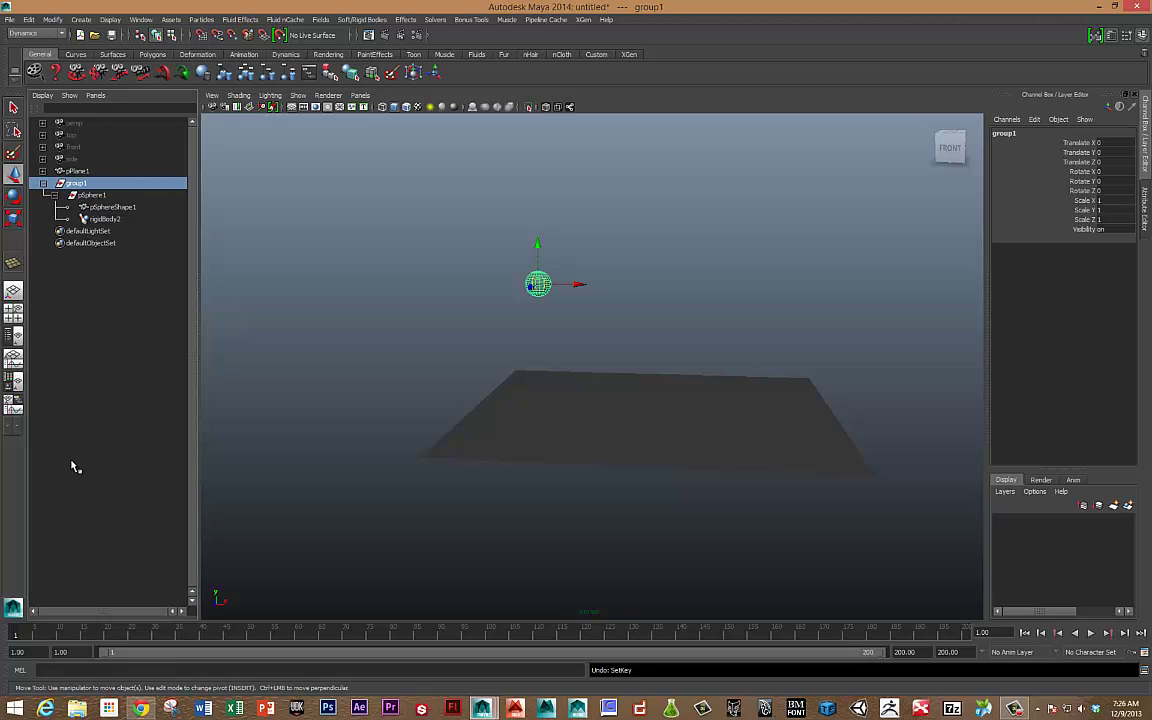
pyautogui.press('s')
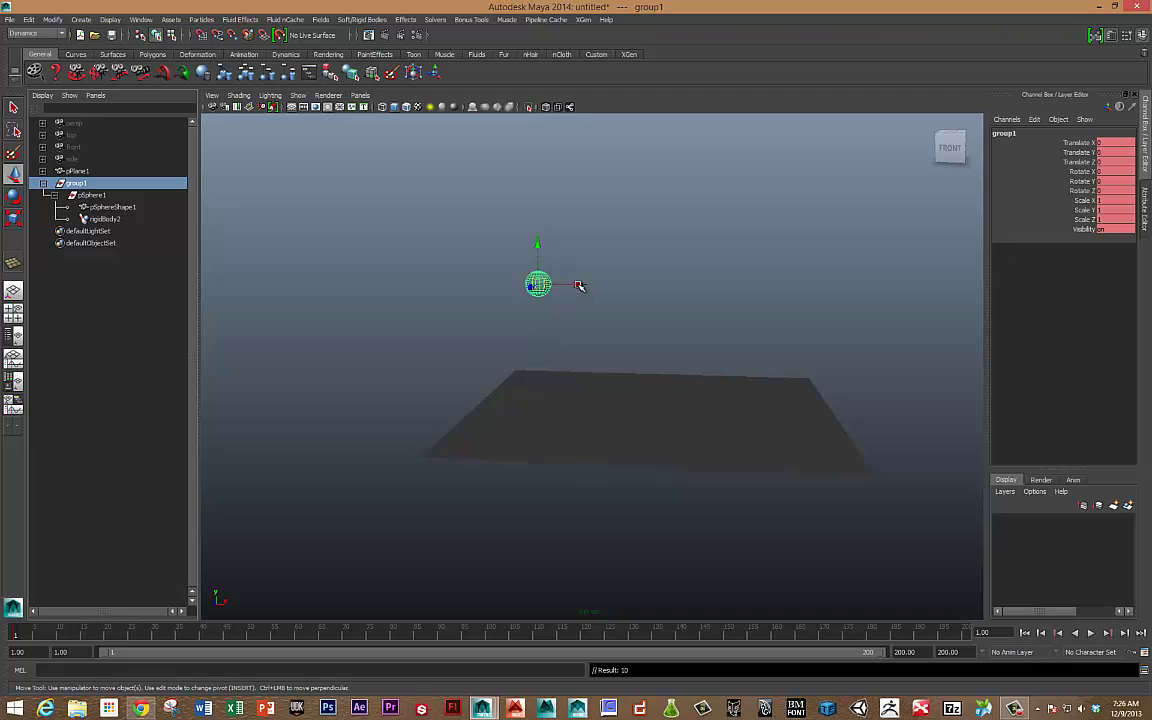
pyautogui.moveTo(578, 287); pyautogui.dragTo(640, 286)
pyautogui.hotkey('ctrl', 'z')
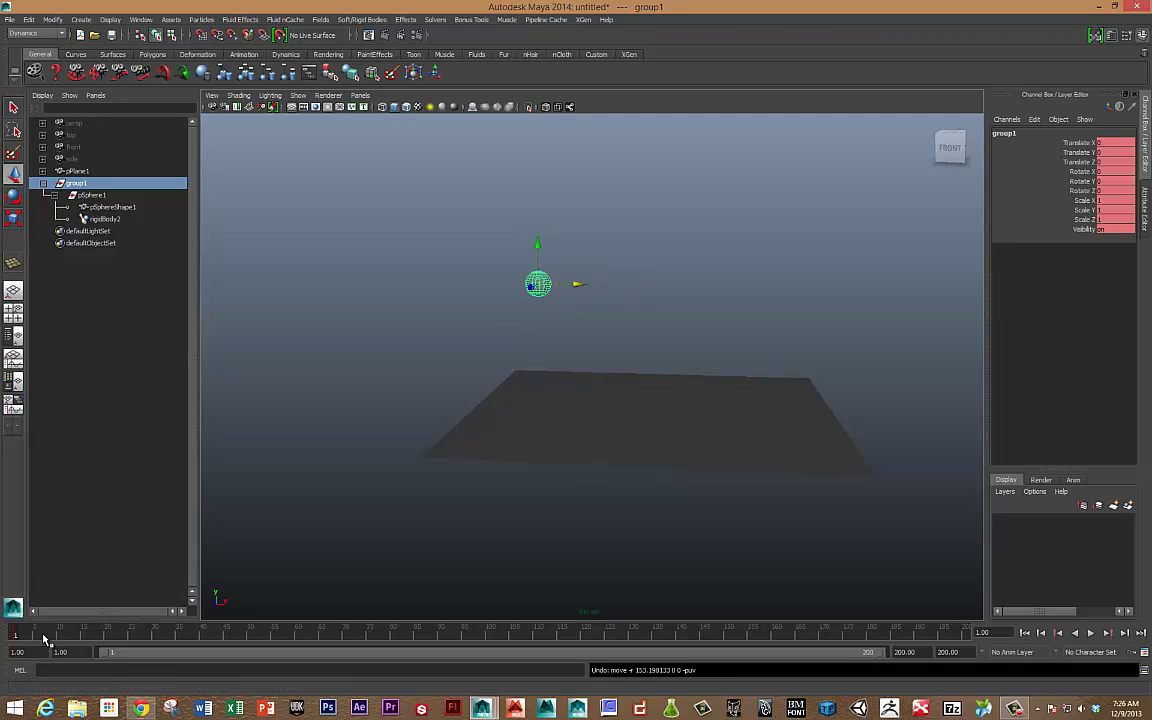
# At frame 15, lower the sphere onto the plane, shift it right, and key group1.
pyautogui.hotkey('alt', 'v')
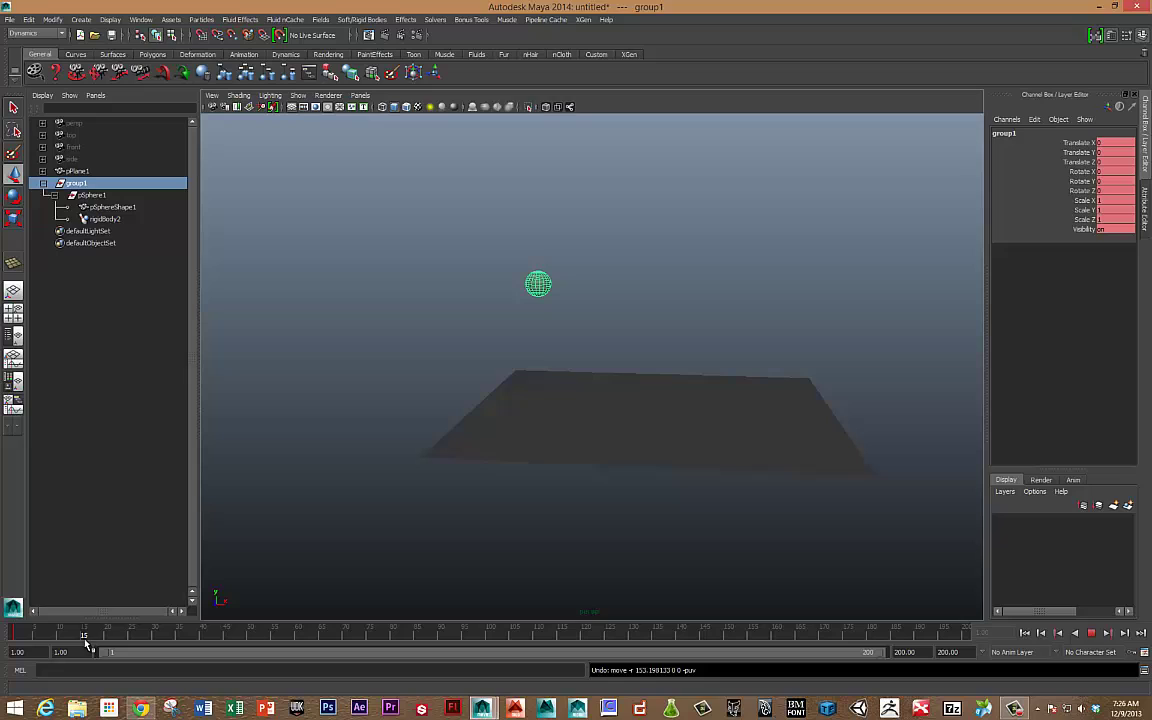
pyautogui.hotkey('alt', 'v')
pyautogui.moveTo(536, 250); pyautogui.dragTo(533, 321)
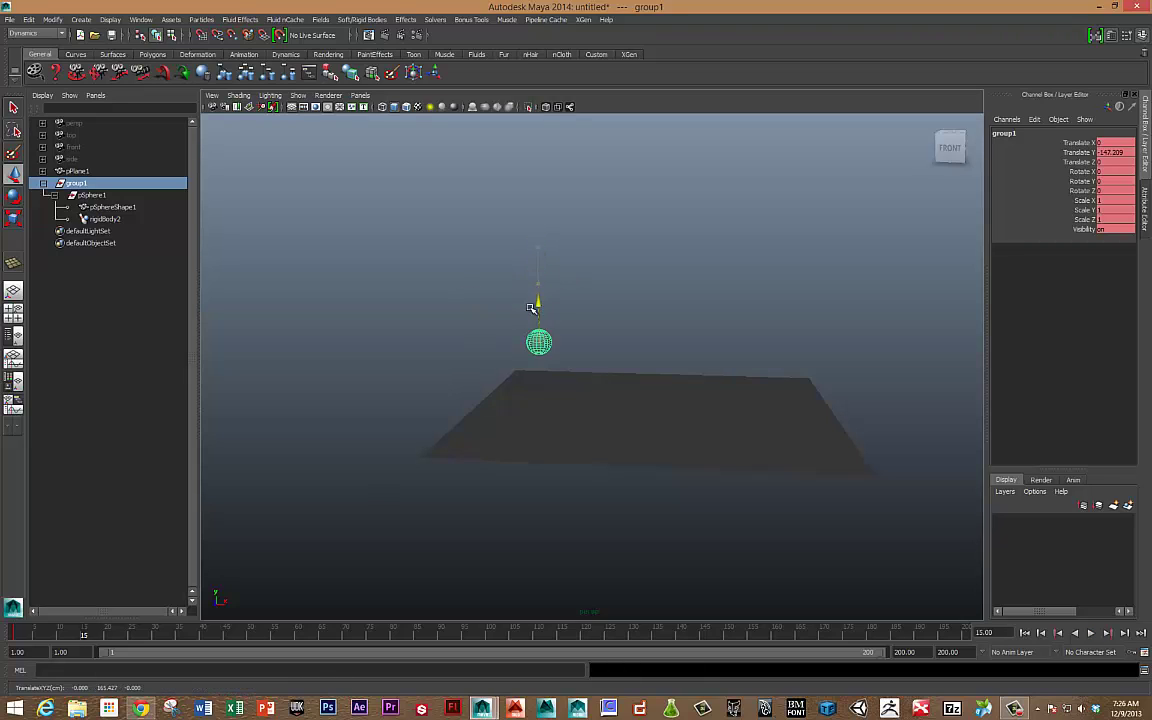
pyautogui.moveTo(576, 358); pyautogui.dragTo(655, 359)
pyautogui.press('s')
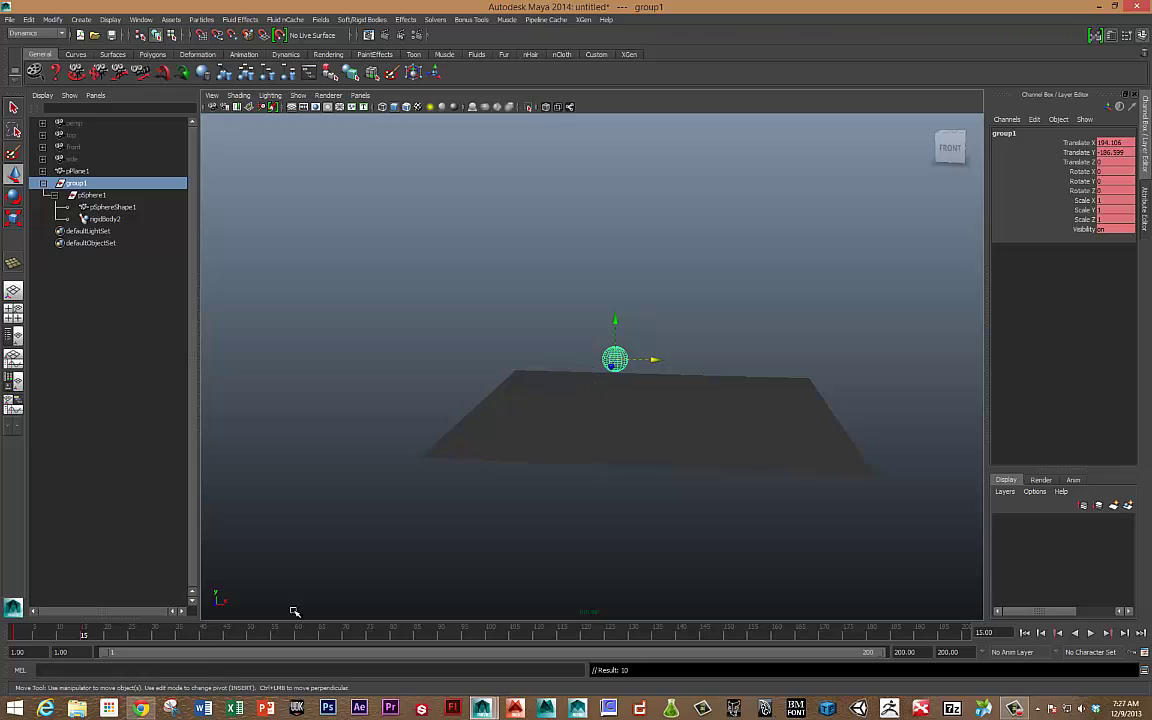
# Play back the animation to check the keyed motion.
pyautogui.hotkey('alt', 'v')
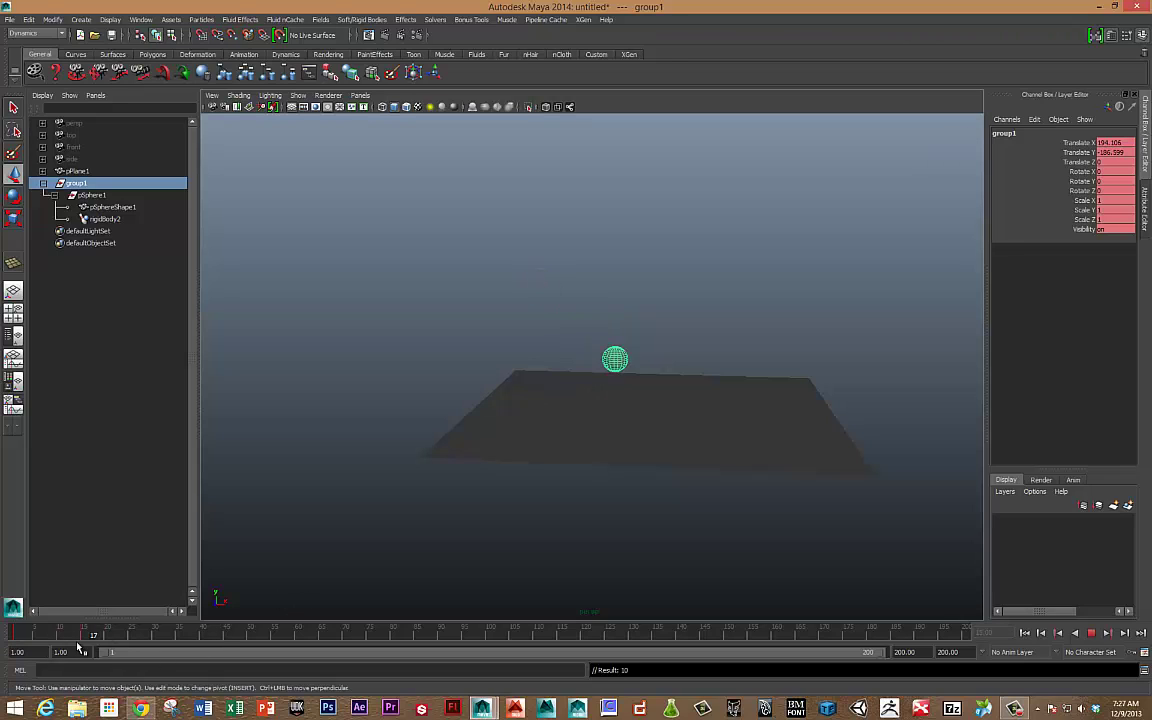
pyautogui.hotkey('alt', 'v')
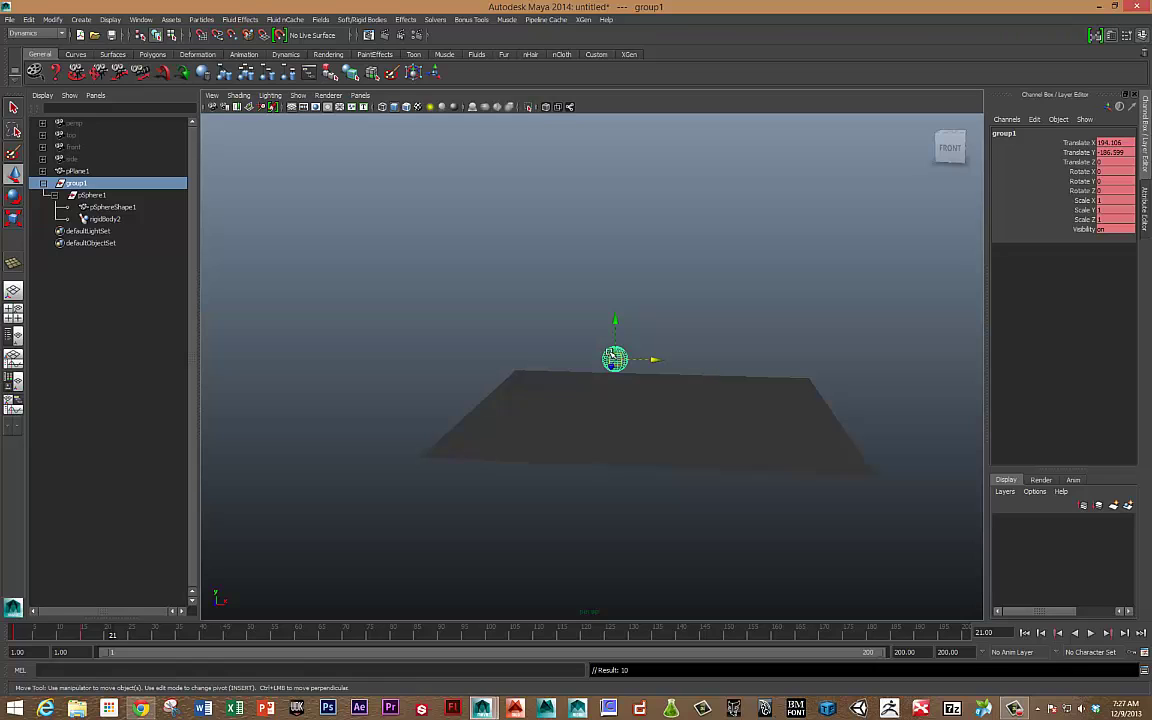
pyautogui.click(75, 21)
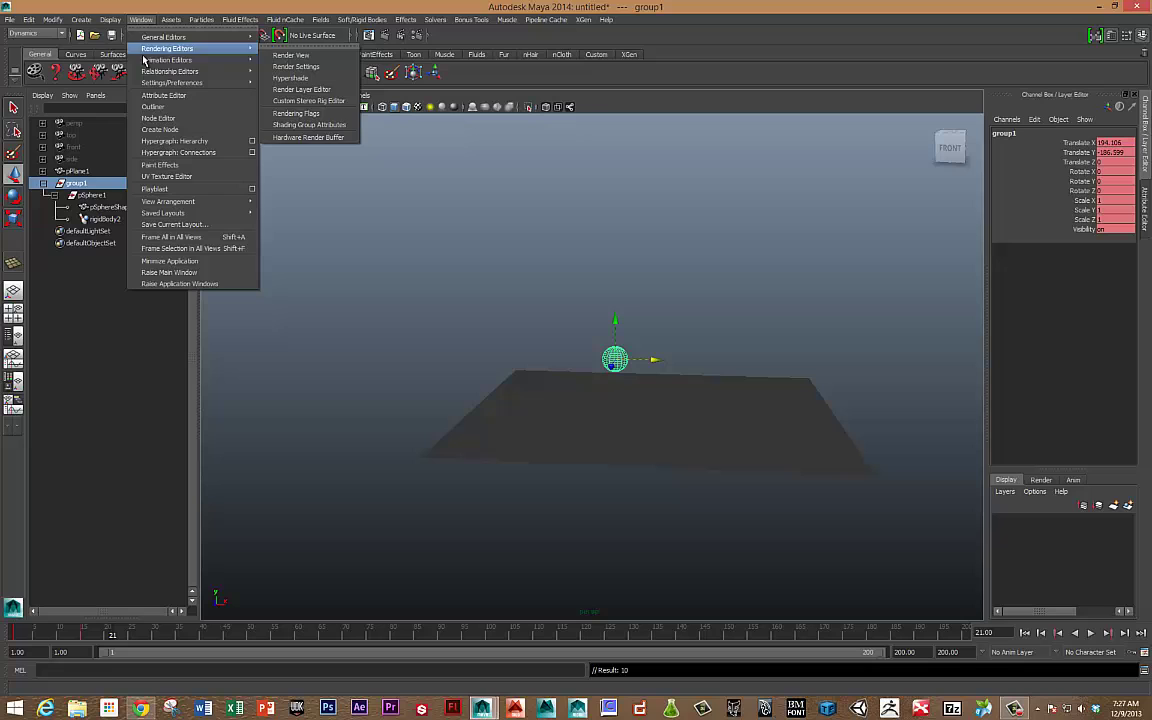
pyautogui.moveTo(167, 60)
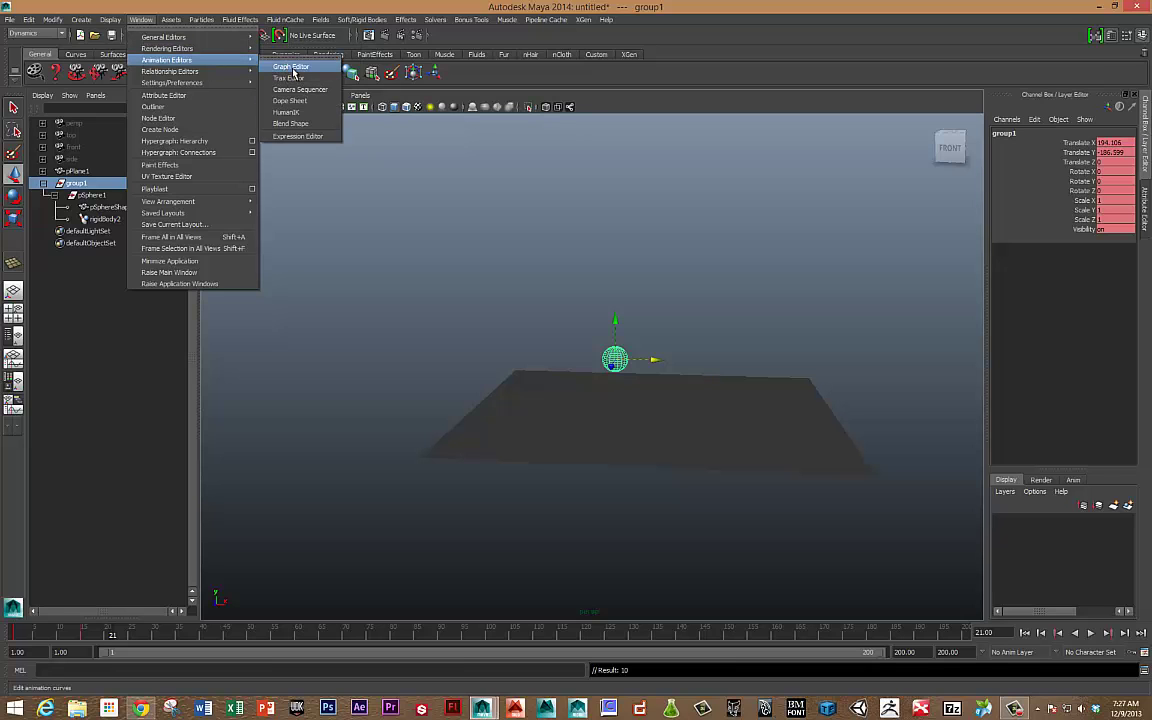
# In the Graph Editor, set all group1 keys to linear tangents, then close it.
pyautogui.click(292, 67)
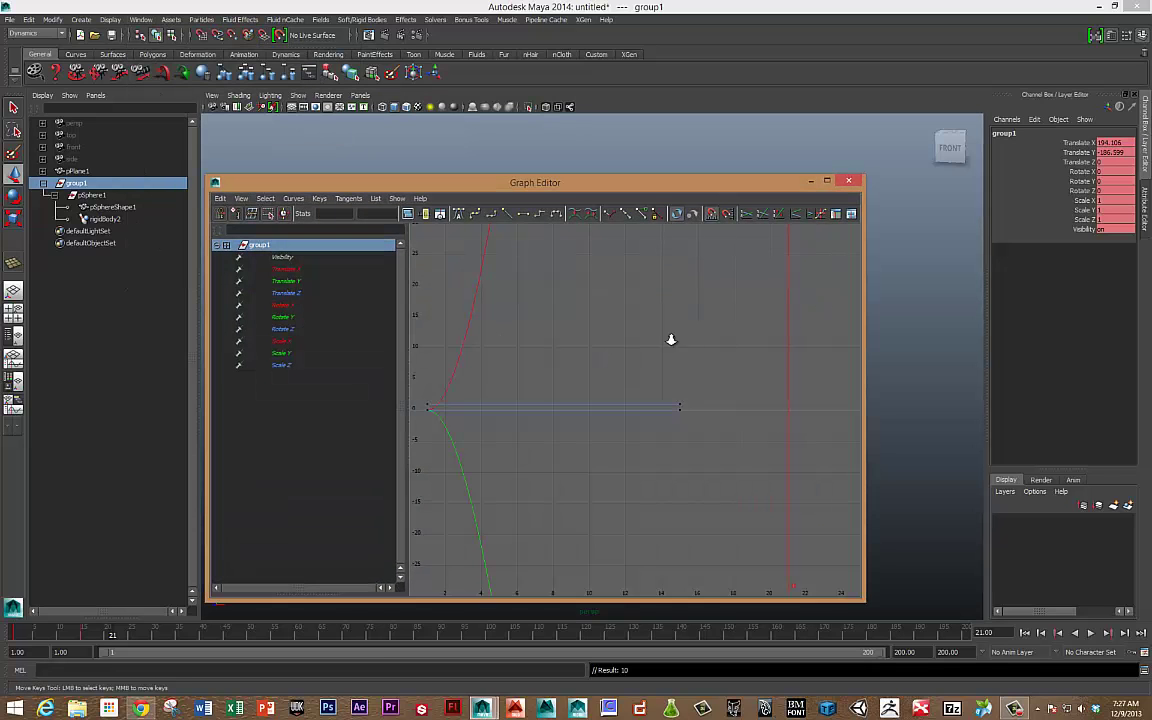
pyautogui.scroll(3, 620, 331)
pyautogui.scroll(2, 635, 331)
pyautogui.scroll(2, 632, 331)
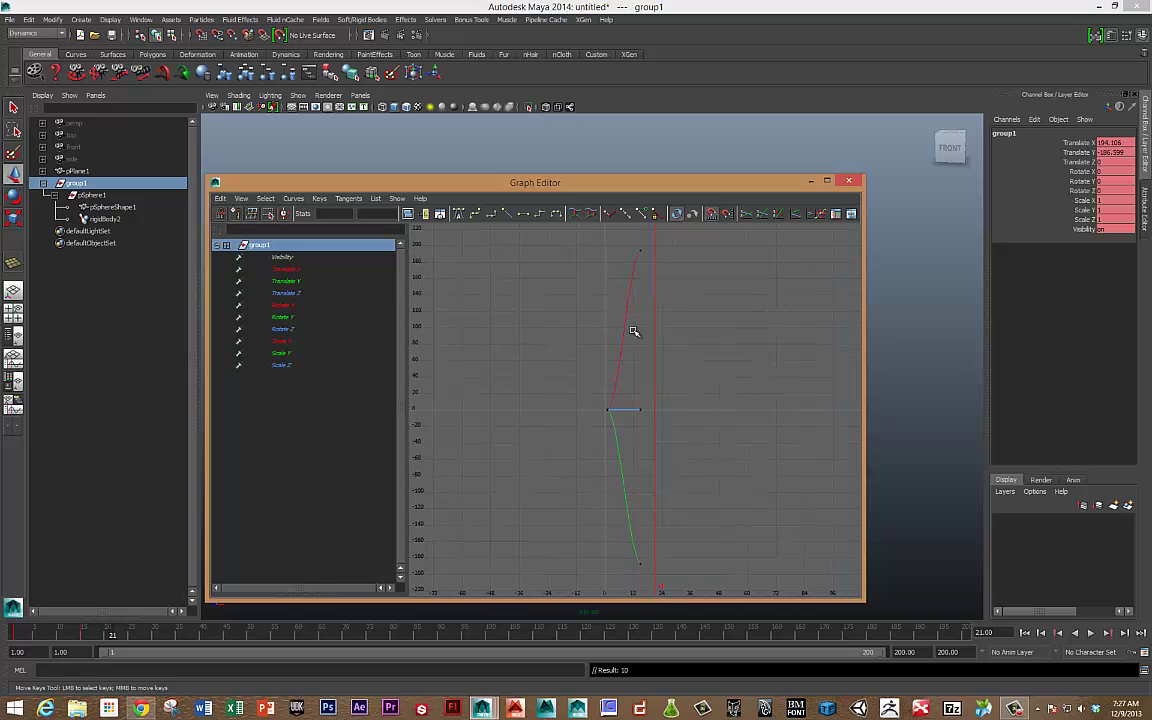
pyautogui.moveTo(566, 239); pyautogui.dragTo(715, 576)
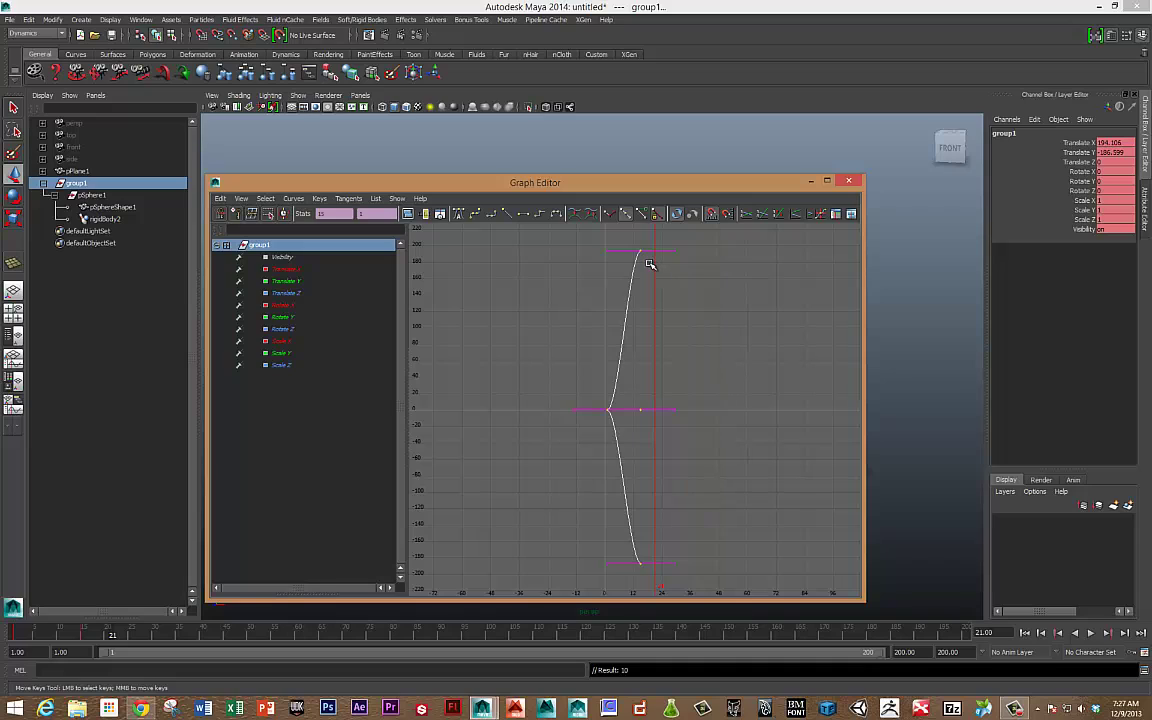
pyautogui.click(507, 215)
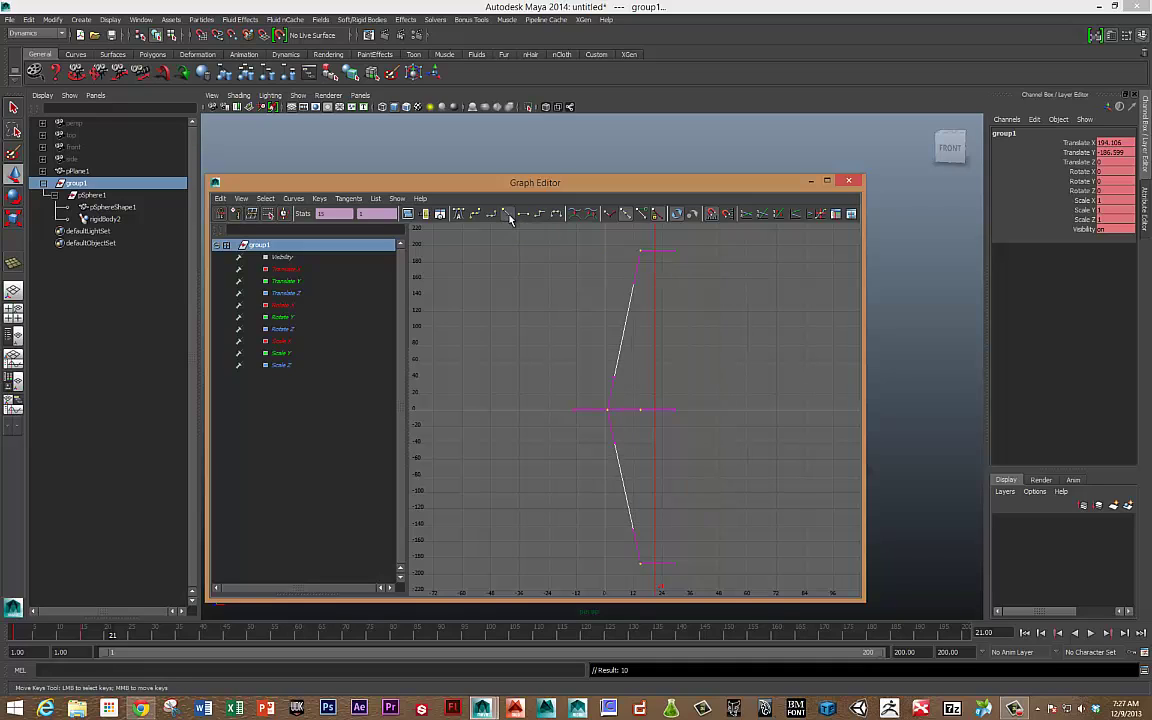
pyautogui.click(848, 180)
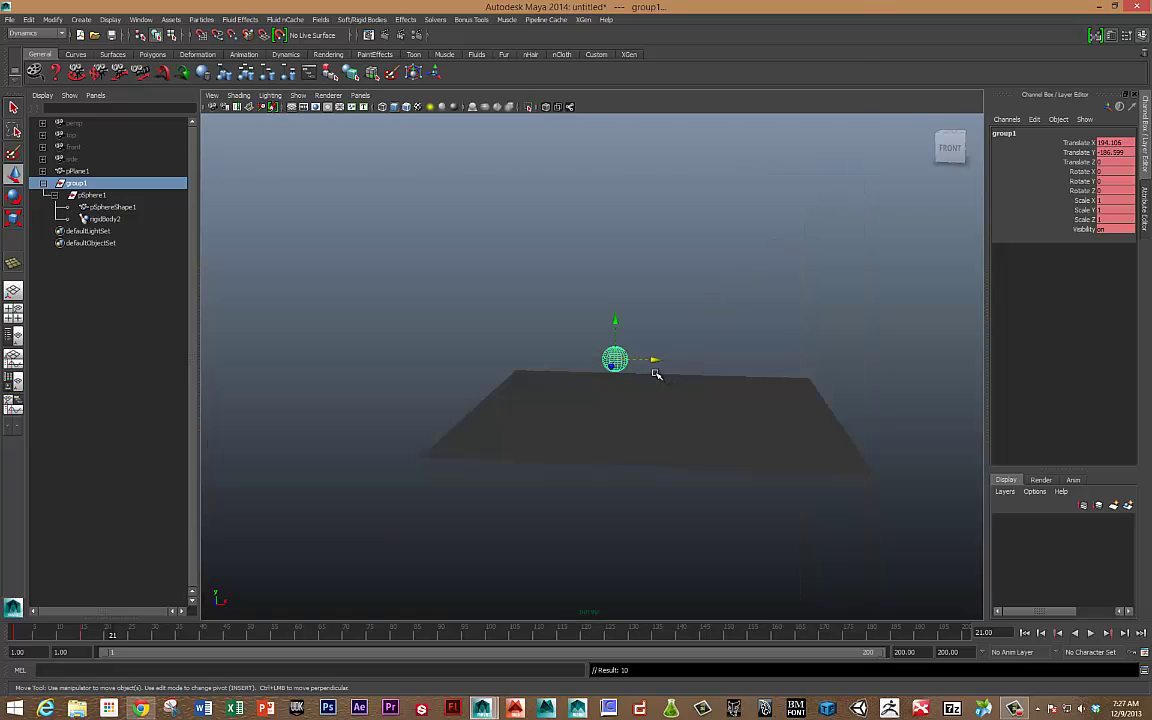
# Scrub to frame 14 and select the sphere's rigidBody2 node.
pyautogui.click(104, 219)
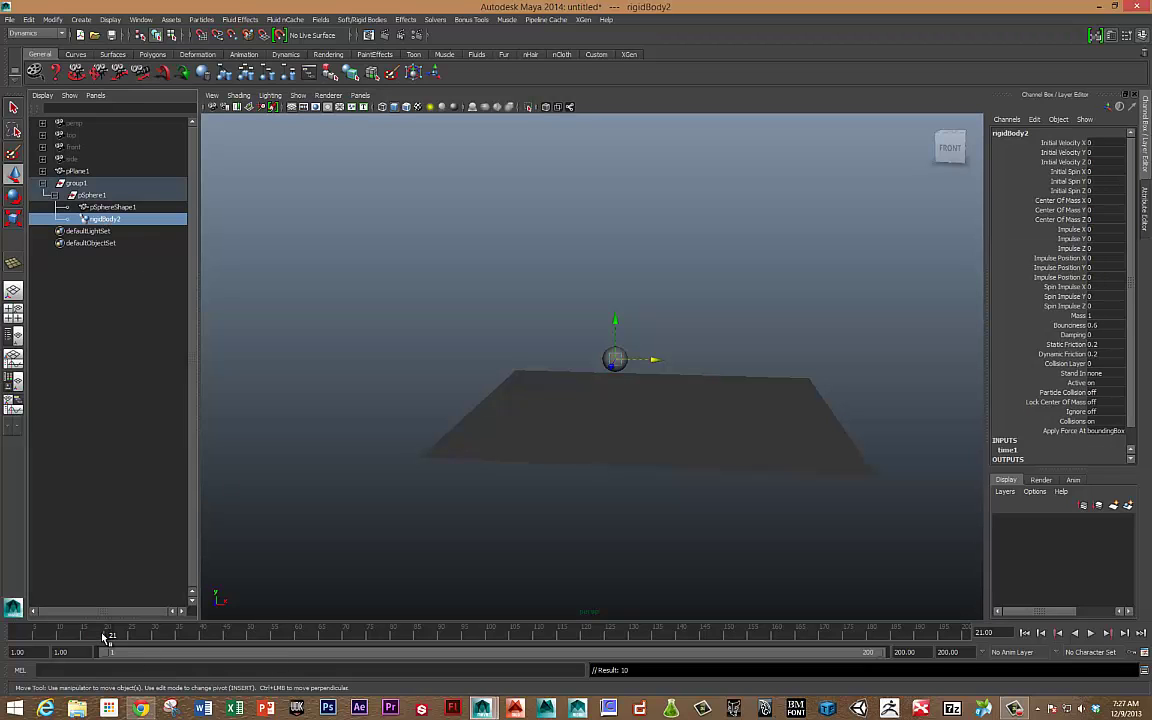
pyautogui.moveTo(103, 636); pyautogui.dragTo(19, 633)
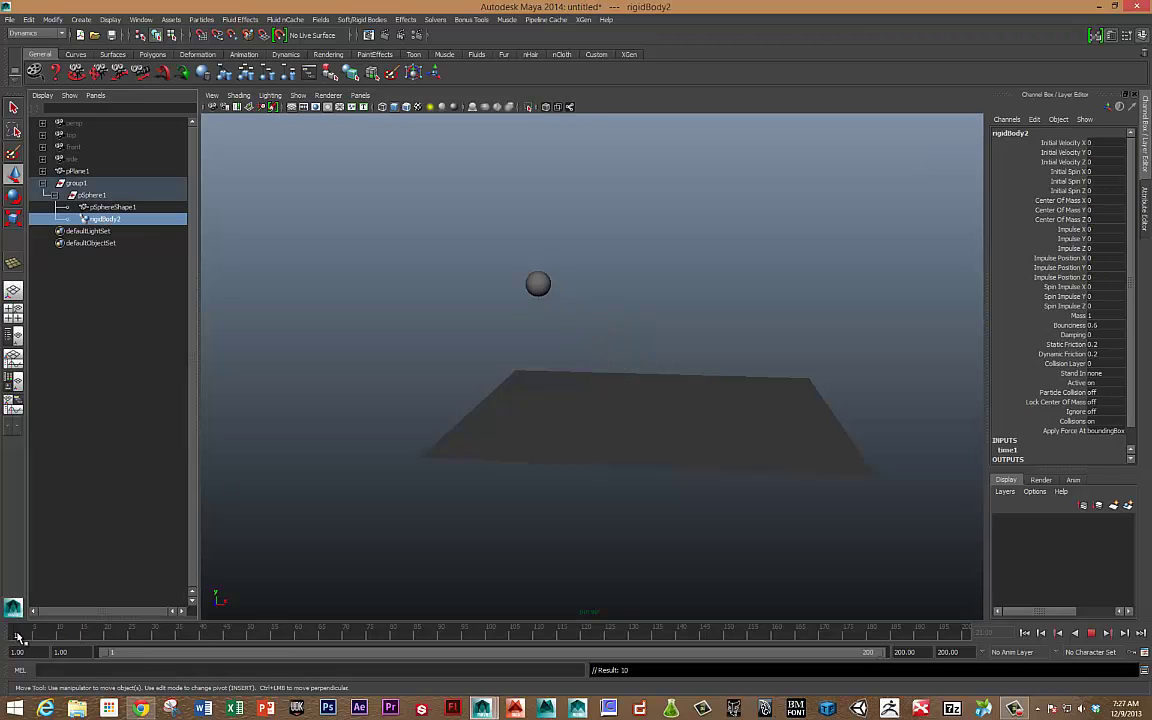
pyautogui.click(70, 183)
pyautogui.hotkey('alt', 'v')
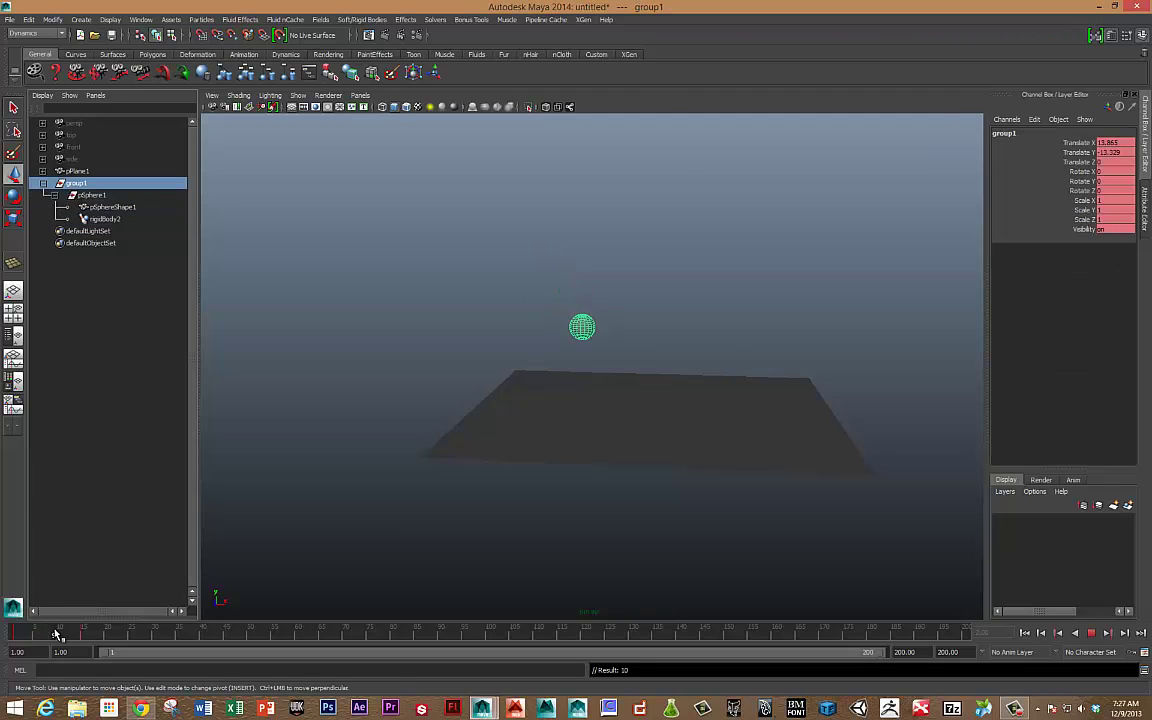
pyautogui.moveTo(57, 634); pyautogui.dragTo(80, 645)
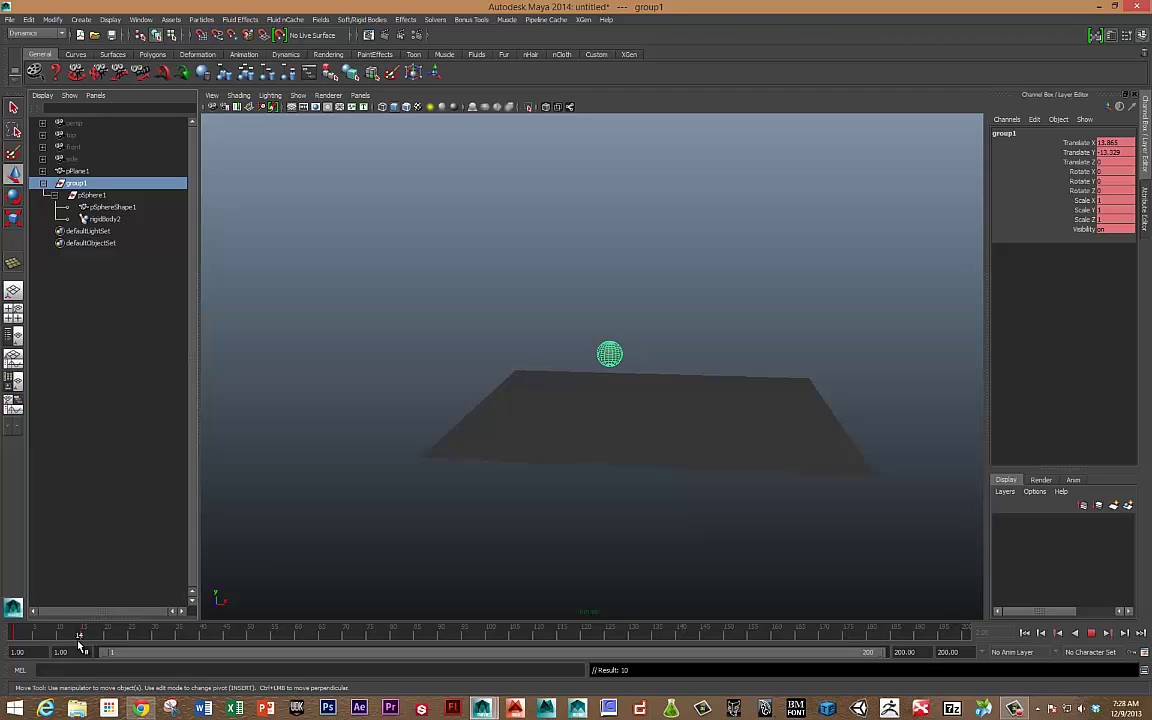
pyautogui.click(106, 219)
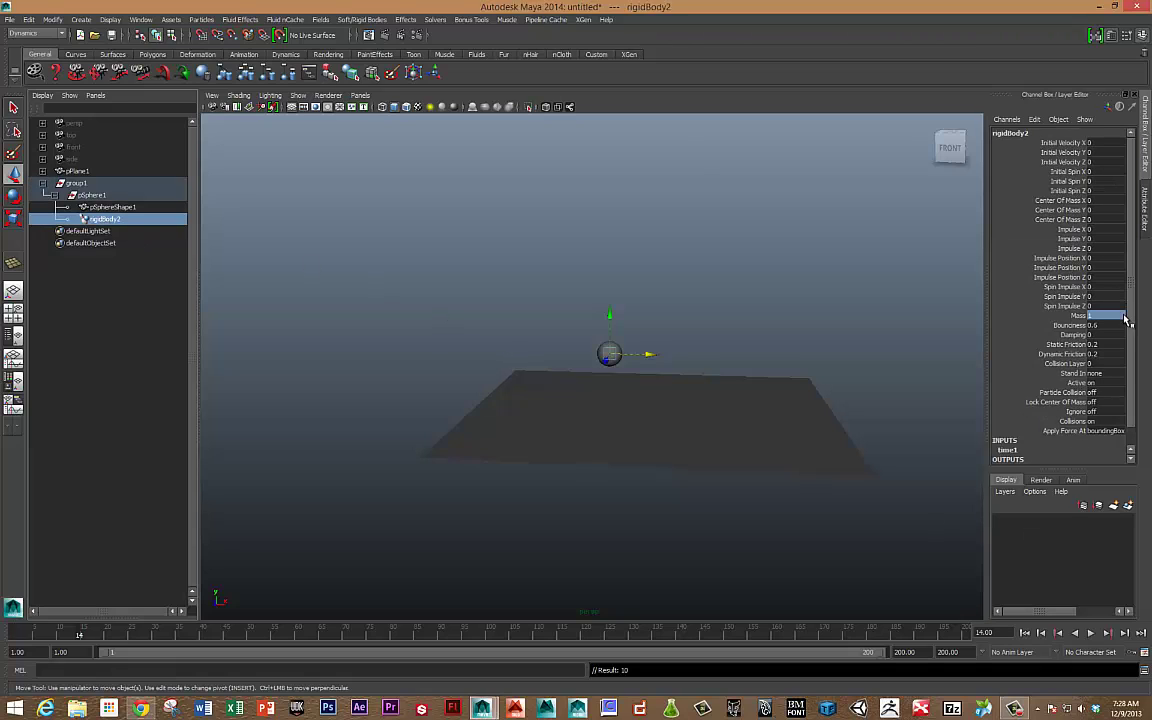
# Turn the rigidSolver's State on in the Channel Box.
pyautogui.moveTo(1110, 315); pyautogui.dragTo(1110, 383)
pyautogui.scroll(-1, 1040, 440)
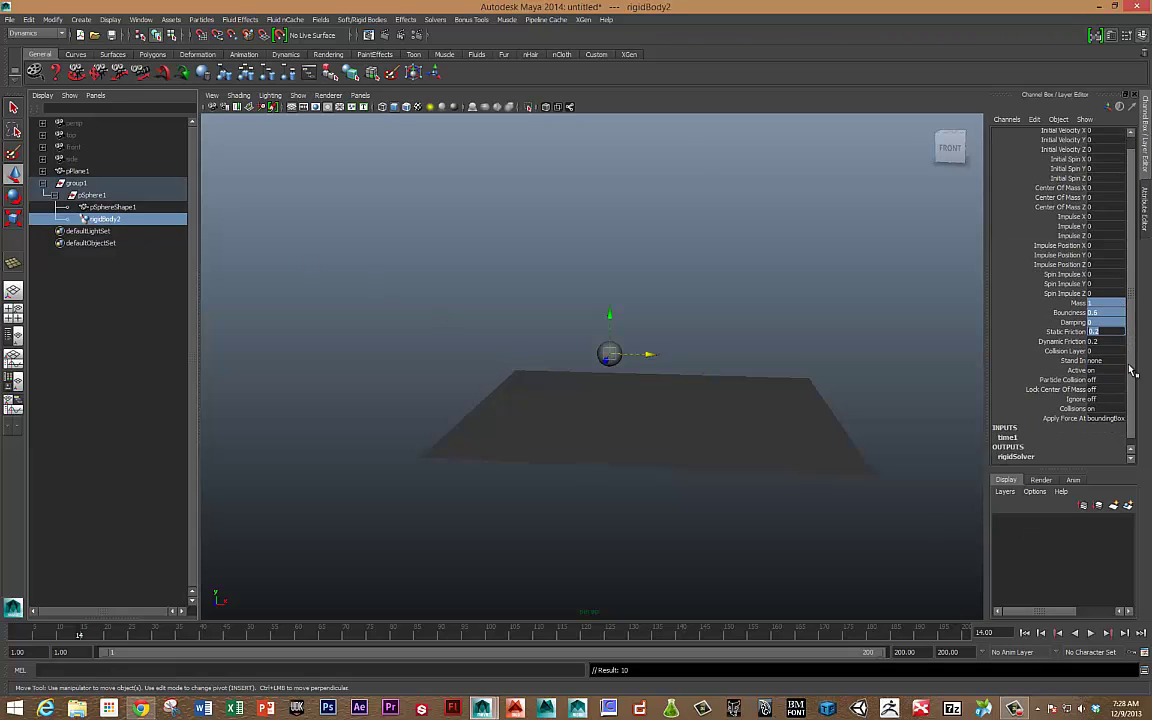
pyautogui.click(1030, 452)
pyautogui.scroll(-4, 1128, 380)
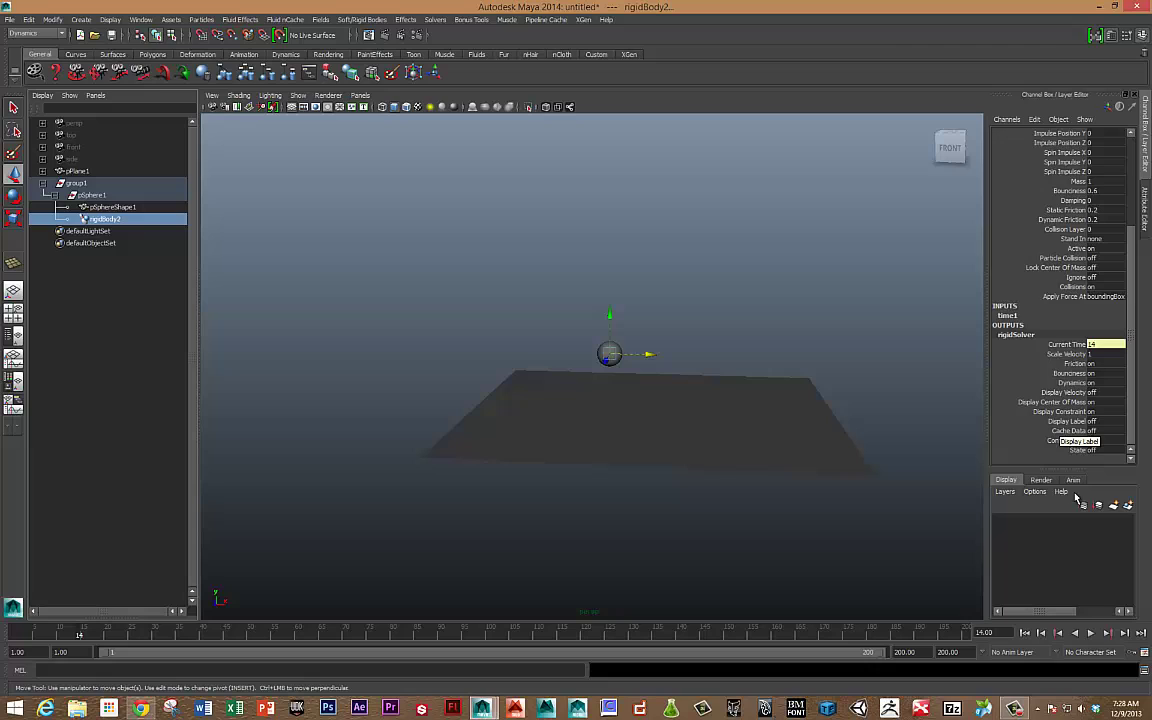
pyautogui.click(1095, 450)
pyautogui.press('Return')
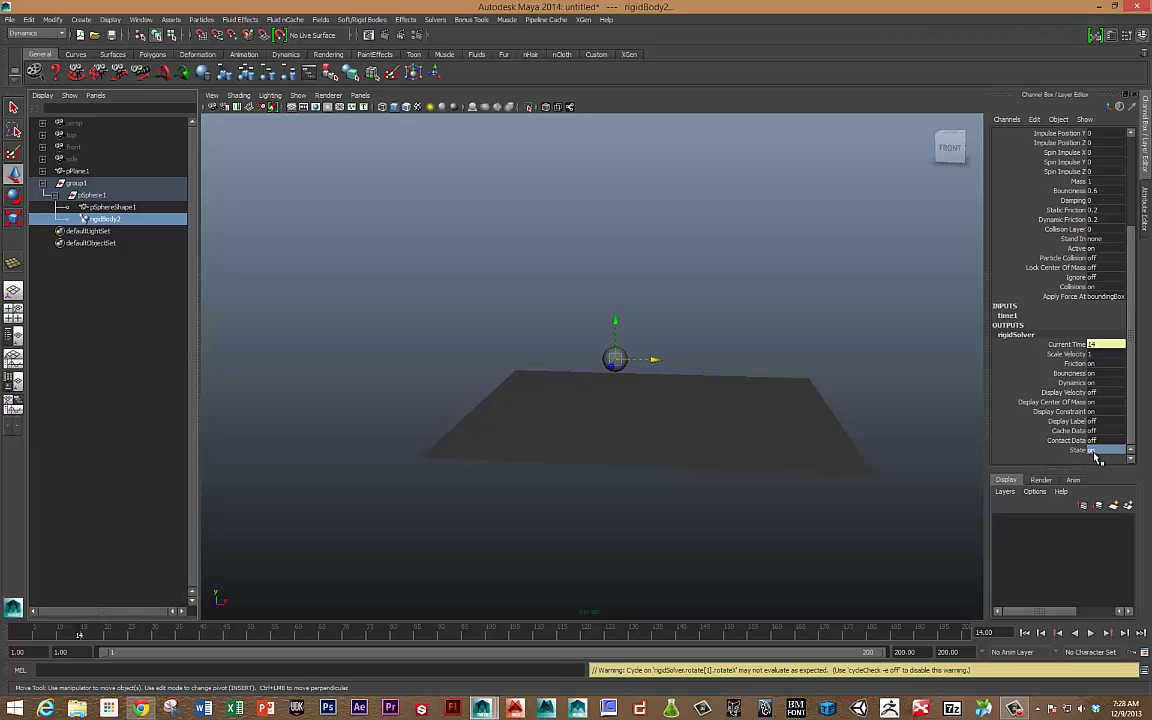
# Set rigidBody2's Active attribute to 0.
pyautogui.scroll(4, 1134, 310)
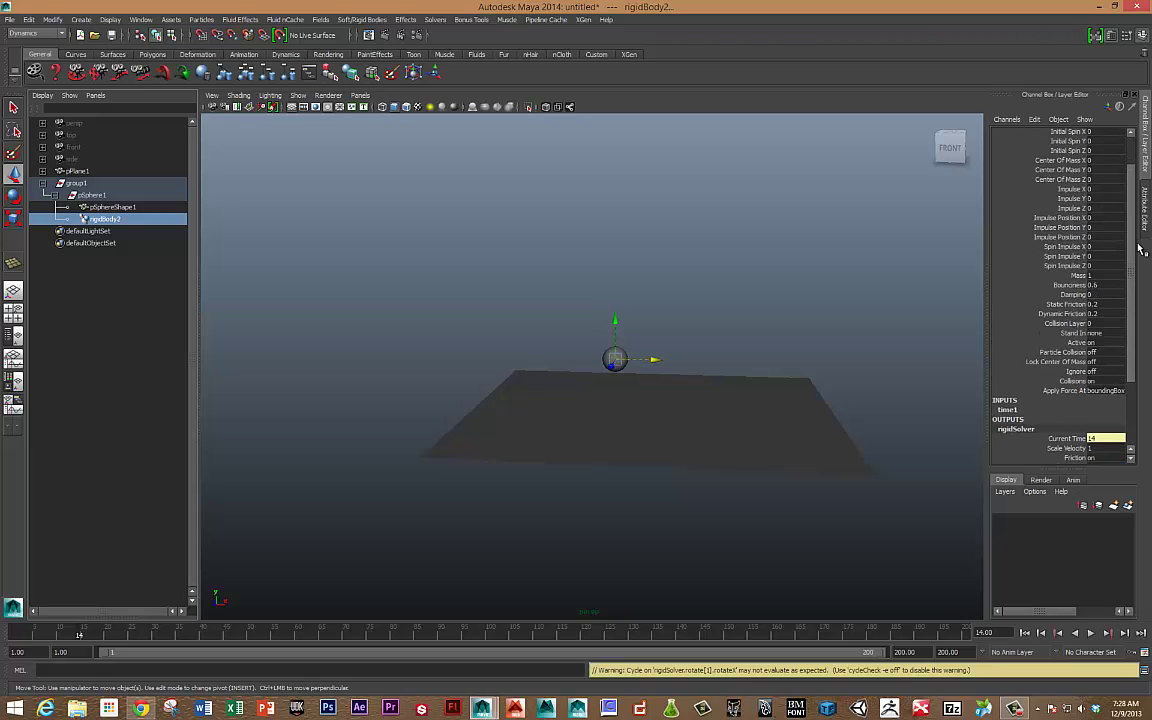
pyautogui.click(1098, 352)
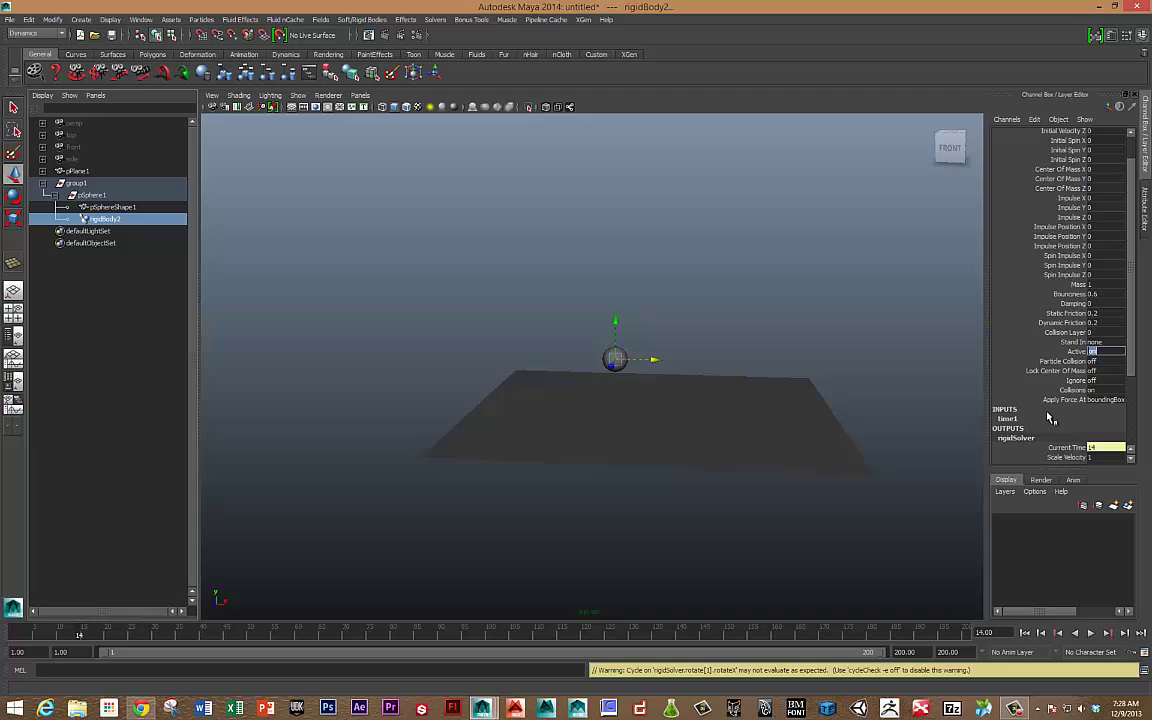
pyautogui.write('0')
pyautogui.press('Return')
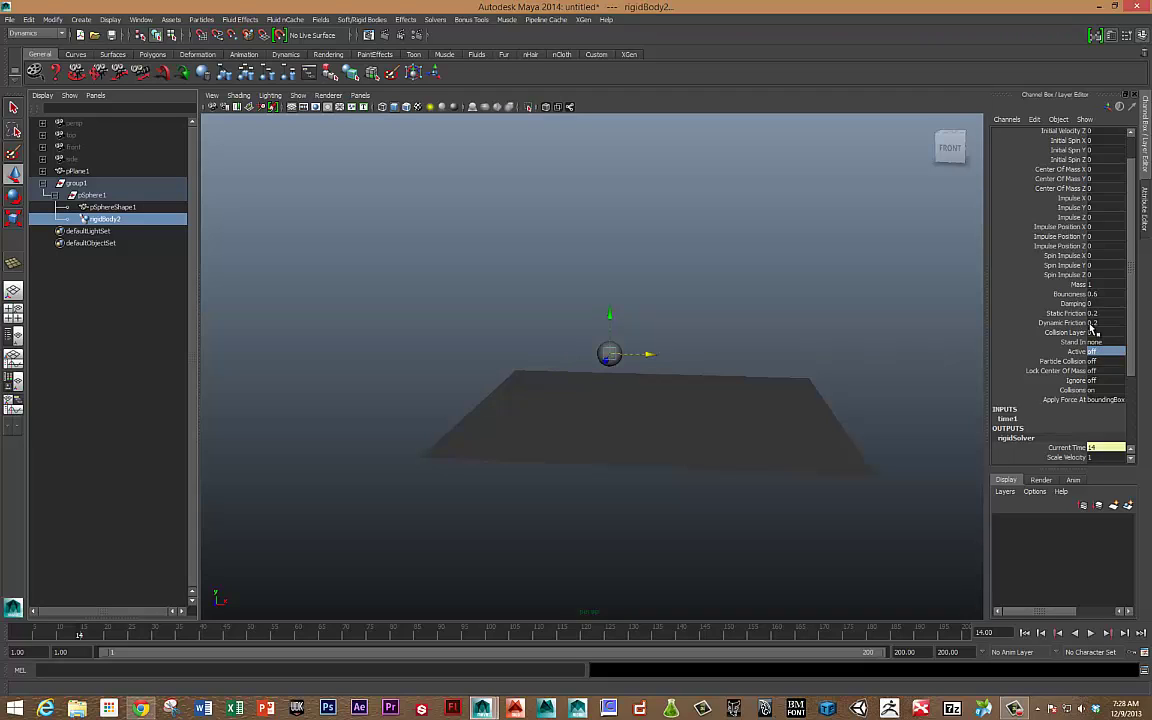
# Key Active off at frame 14 and on at frame 15 with Key Selected.
pyautogui.rightClick(1080, 355)
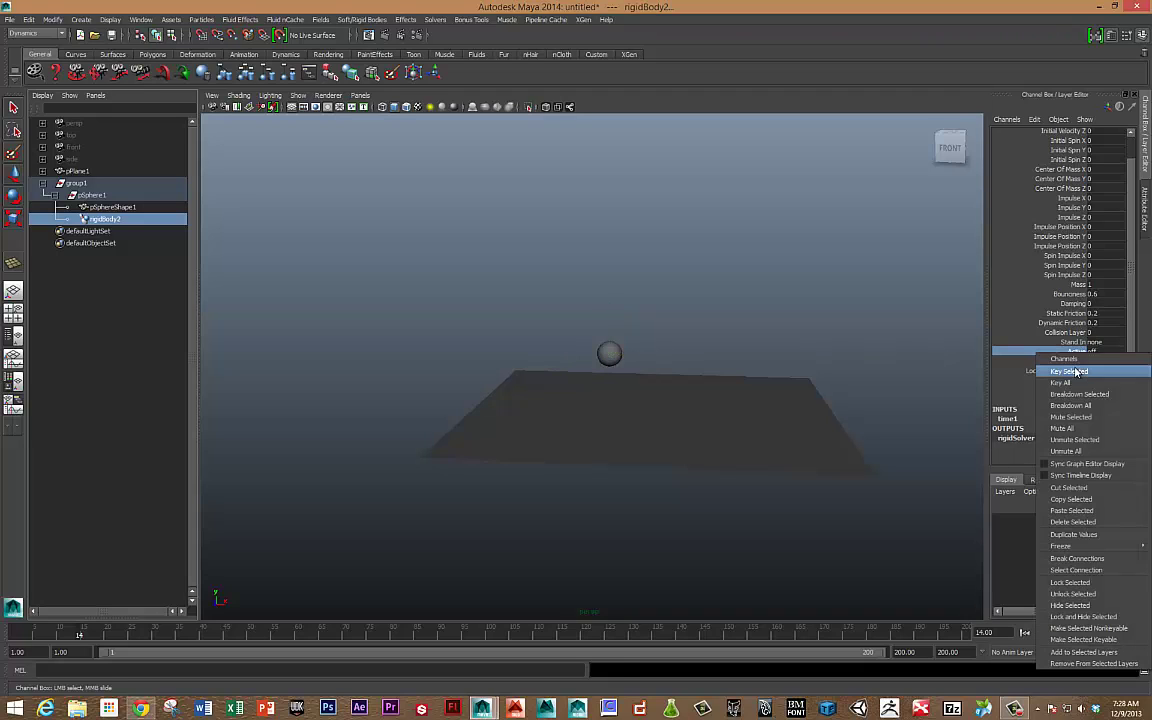
pyautogui.click(1075, 371)
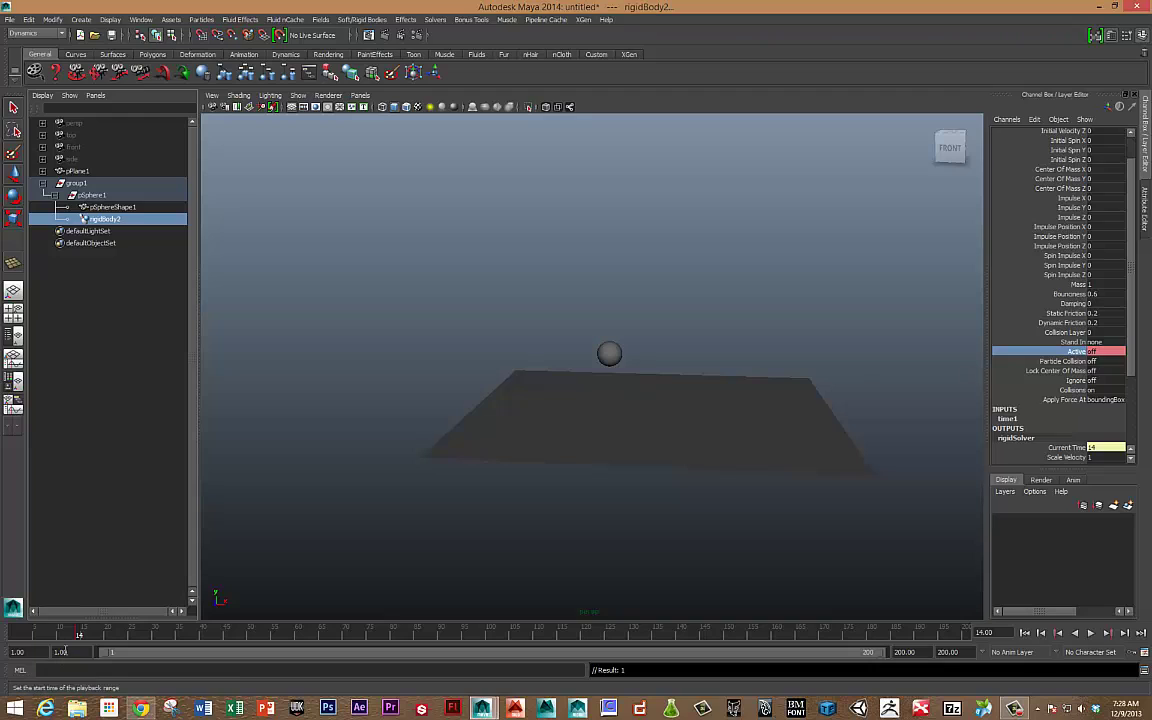
pyautogui.hotkey('alt', 'v')
pyautogui.hotkey('alt', 'v')
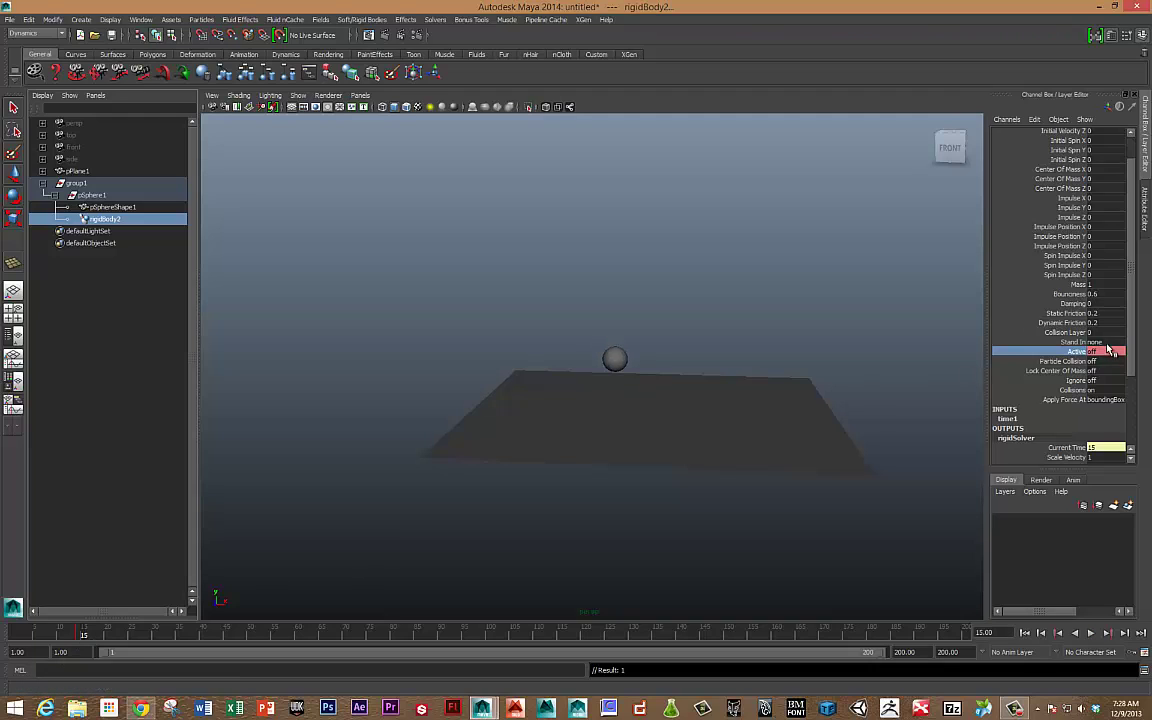
pyautogui.click(1067, 351)
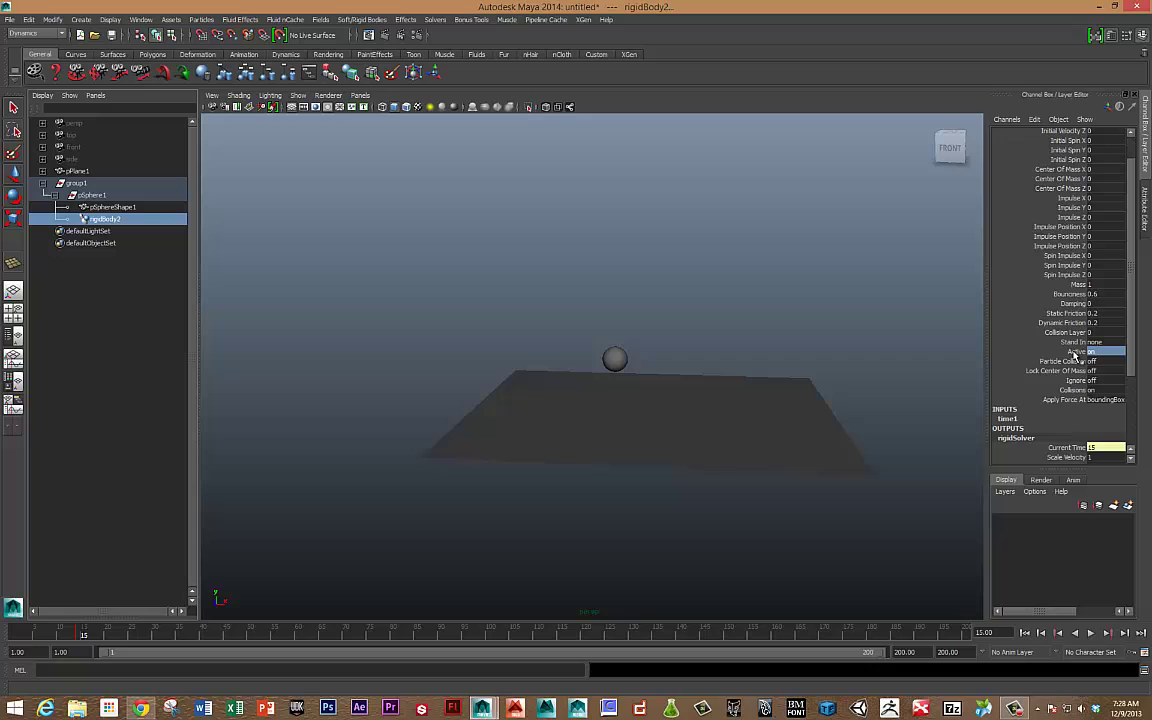
pyautogui.rightClick(1067, 351)
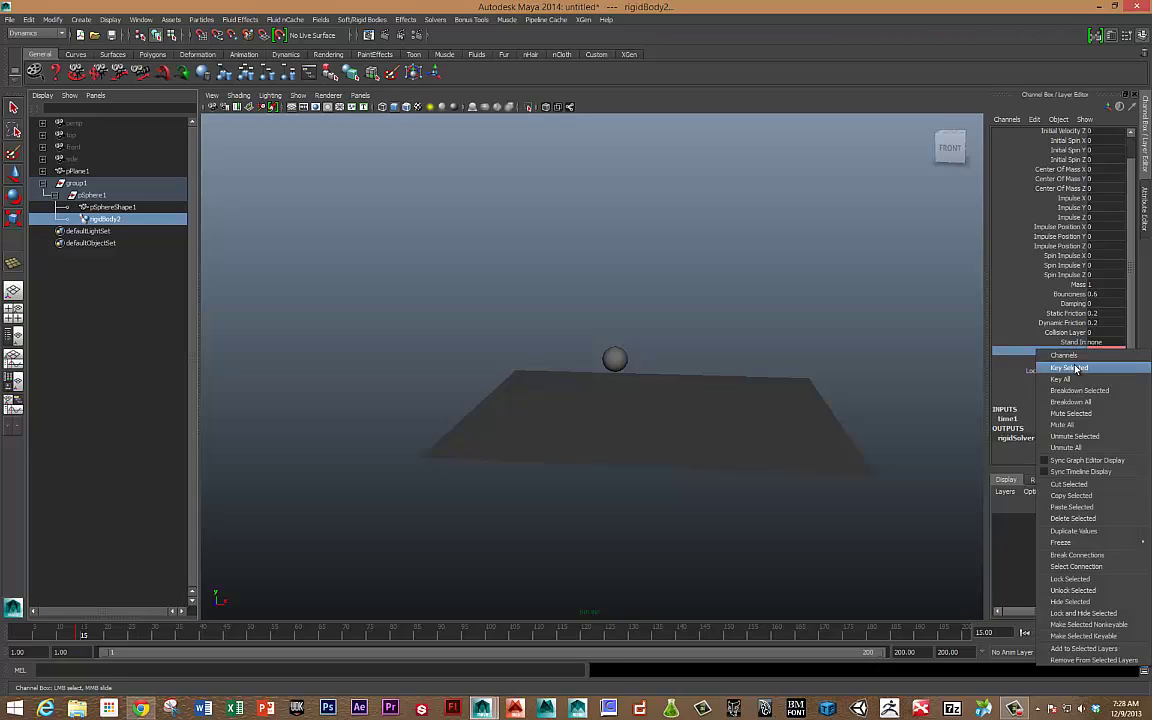
pyautogui.click(1070, 368)
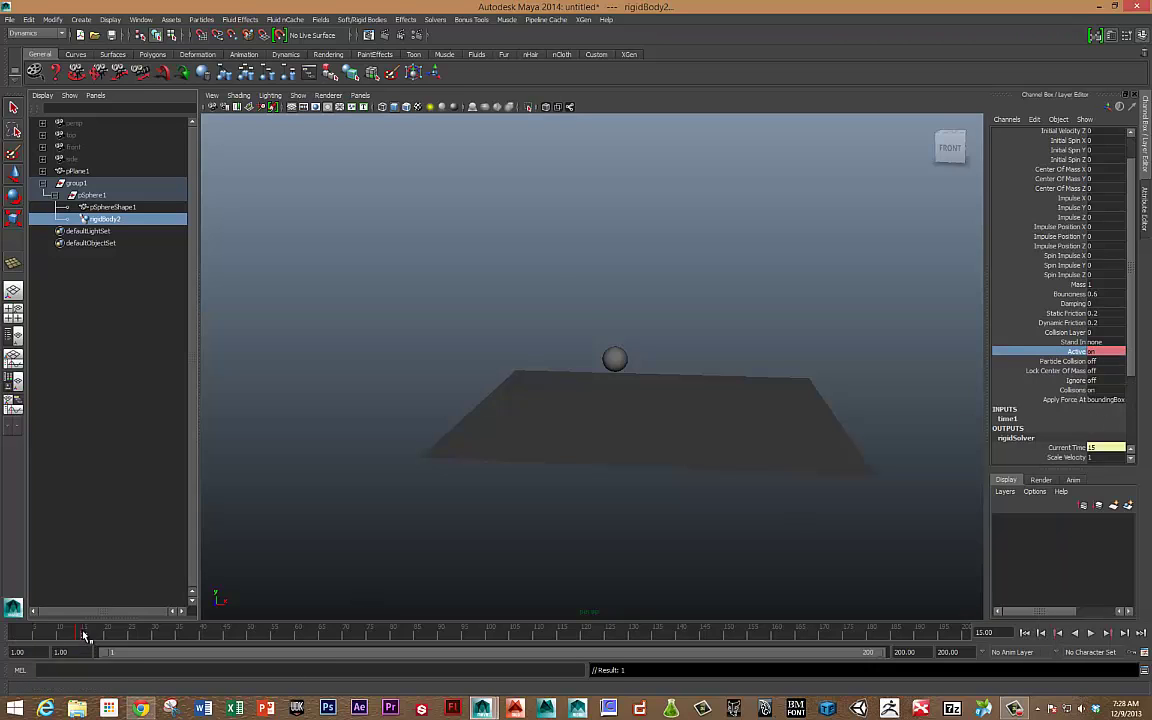
# Rewind to frame 1 and replay the simulation to test the handoff.
pyautogui.moveTo(84, 635); pyautogui.dragTo(57, 635)
pyautogui.hotkey('alt', 'v')
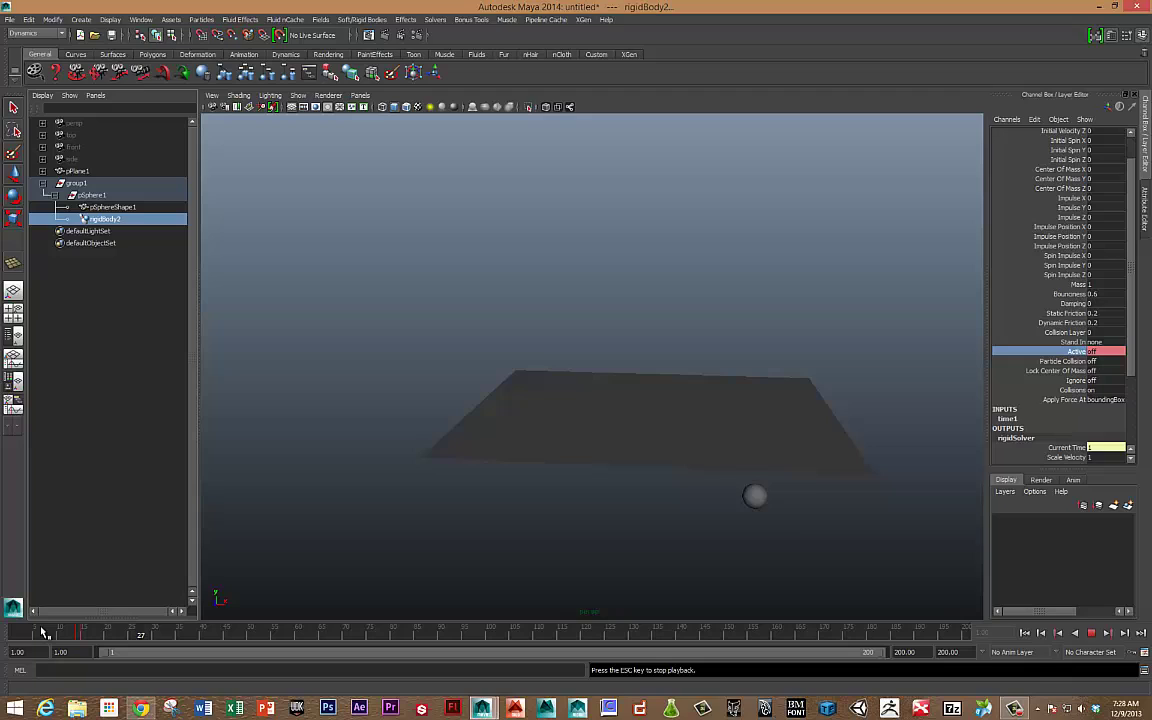
pyautogui.press('Escape')
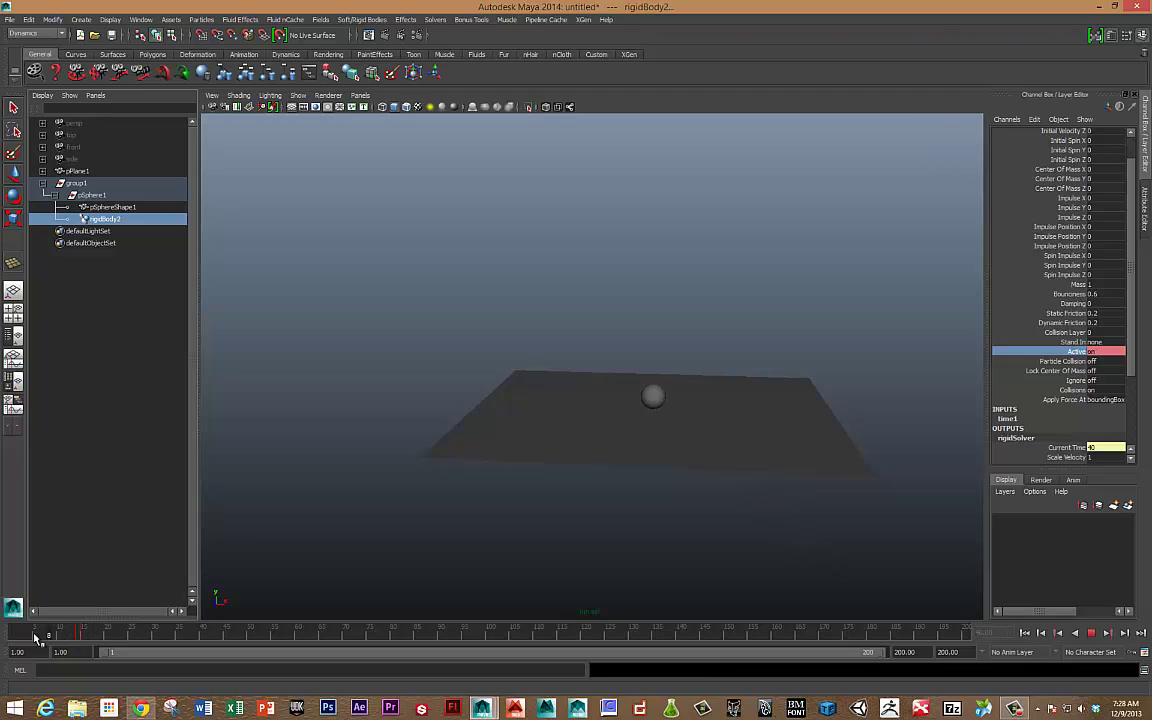
pyautogui.moveTo(100, 633); pyautogui.dragTo(40, 636)
pyautogui.hotkey('alt', 'v')
# Move pPlane1 down along Y so it sits farther beneath the sphere.
pyautogui.hotkey('alt', 'shift', 'v')
pyautogui.keyDown('alt'); pyautogui.moveTo(600, 385); pyautogui.dragTo(596, 375); pyautogui.keyUp('alt')
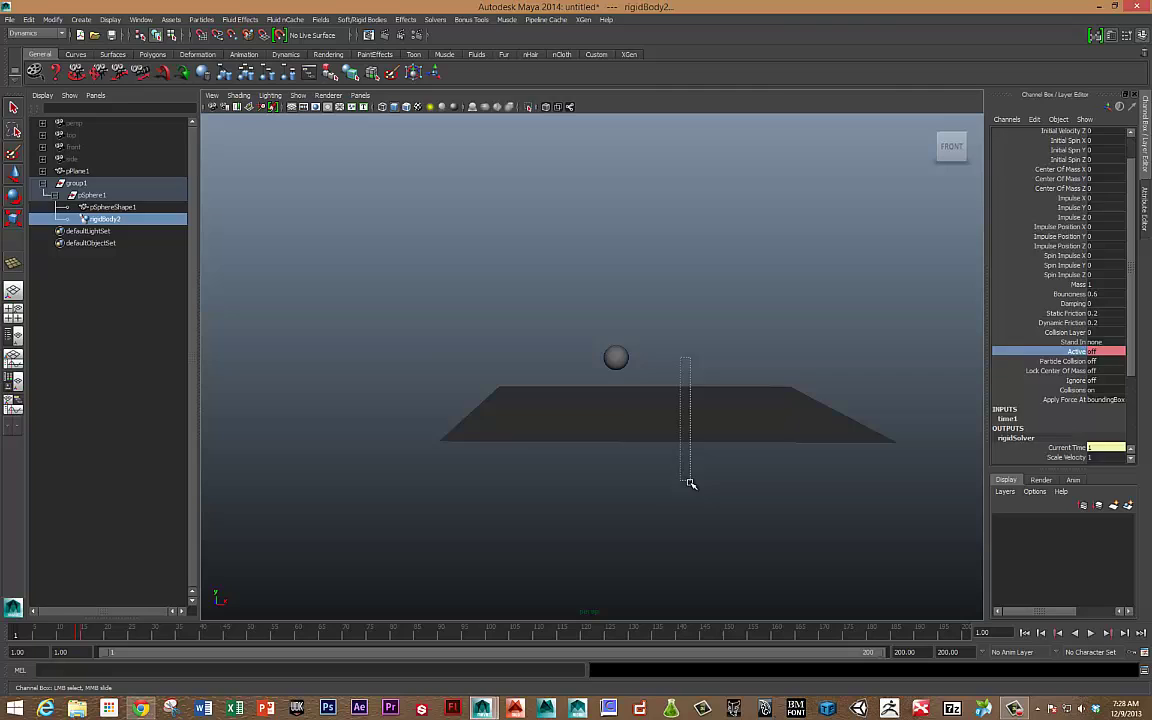
pyautogui.click(663, 393)
pyautogui.press('w')
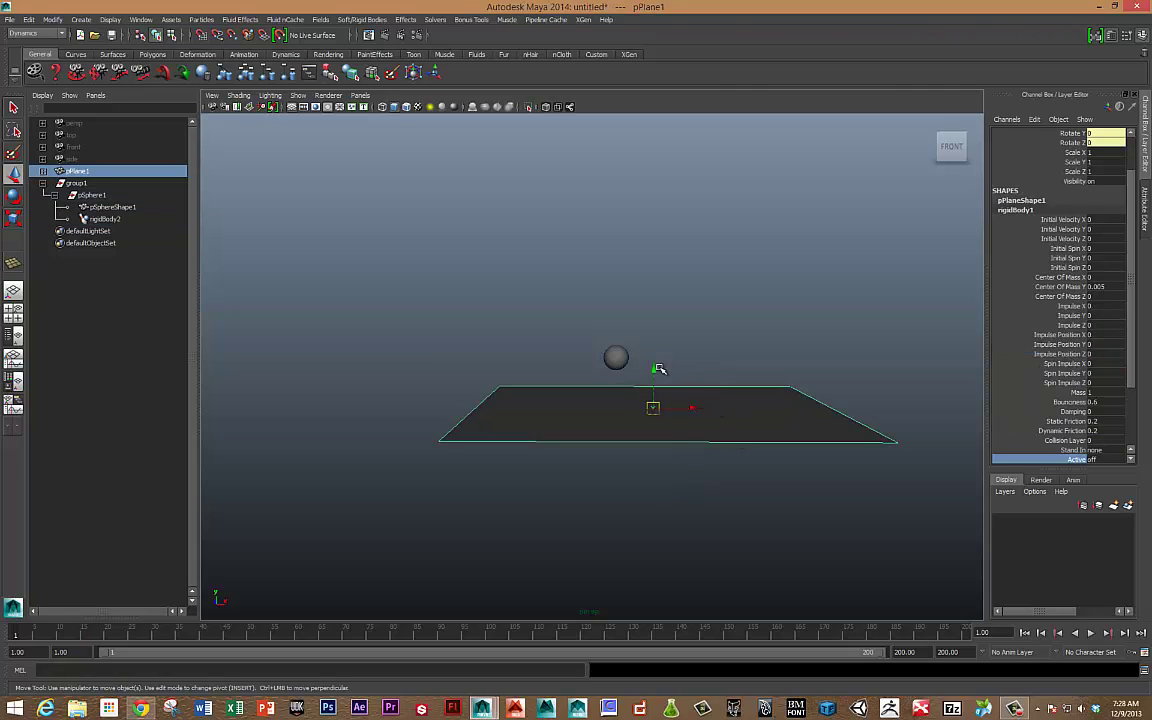
pyautogui.moveTo(653, 374); pyautogui.dragTo(642, 422)
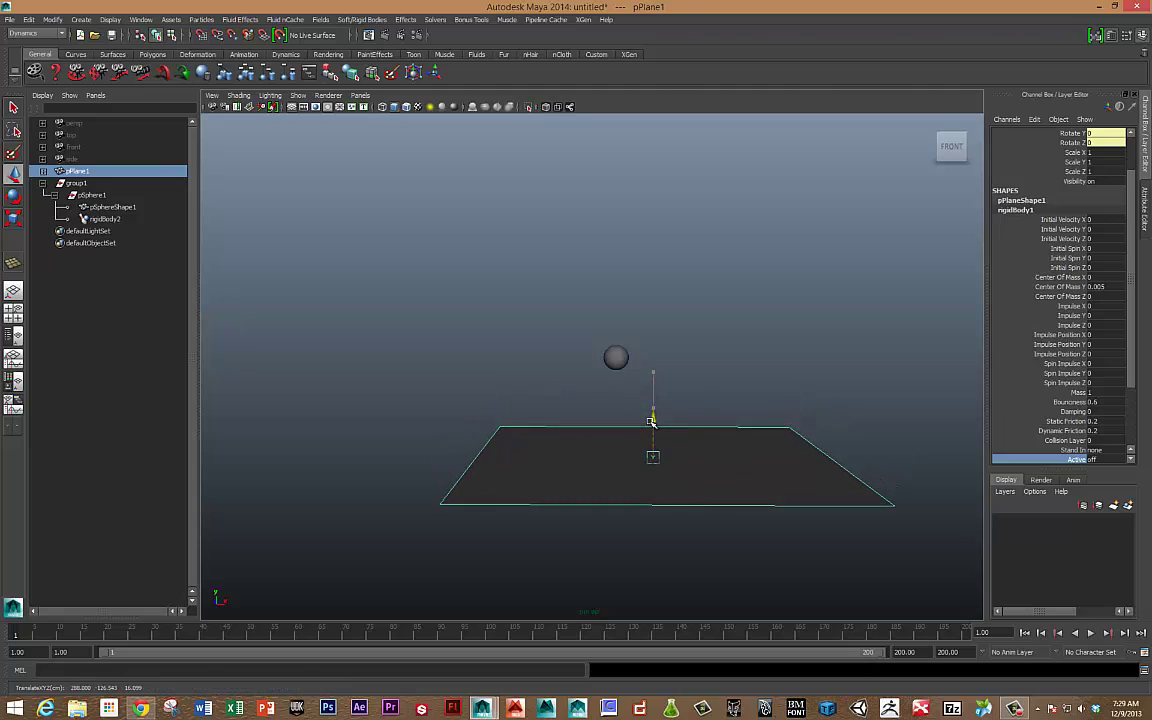
# Replay the drop, stopping at frame 69 with the sphere flung far right, and reselect the sphere.
pyautogui.hotkey('alt', 'v')
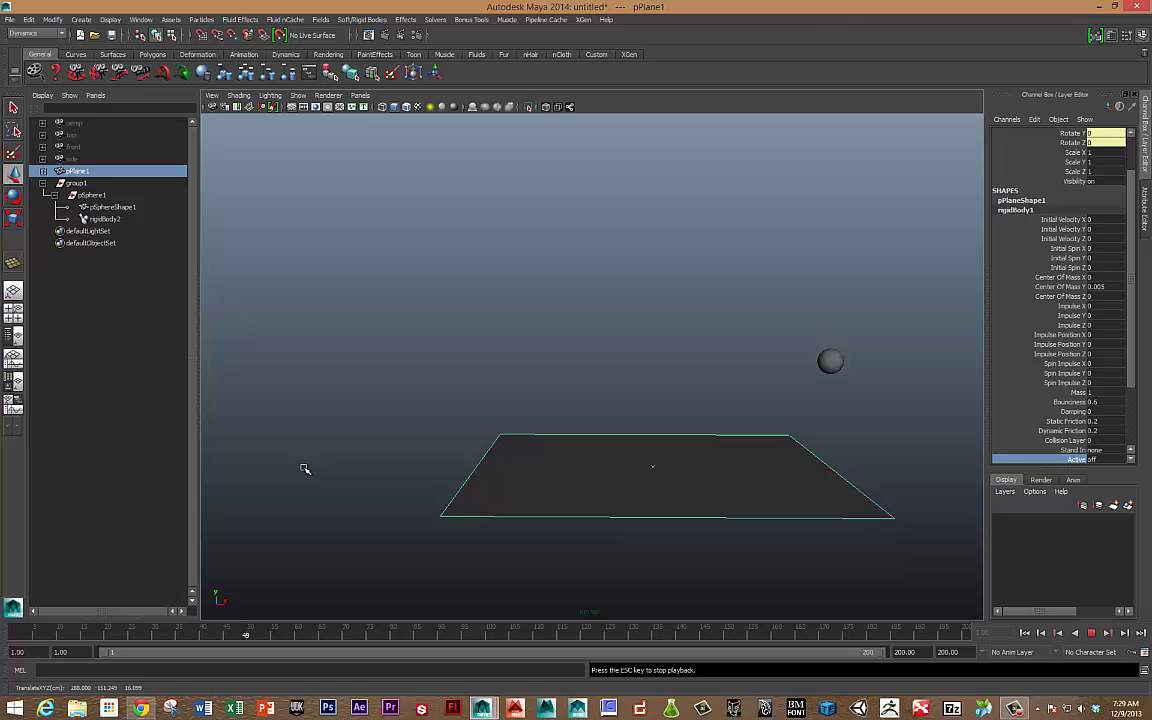
pyautogui.press('Escape')
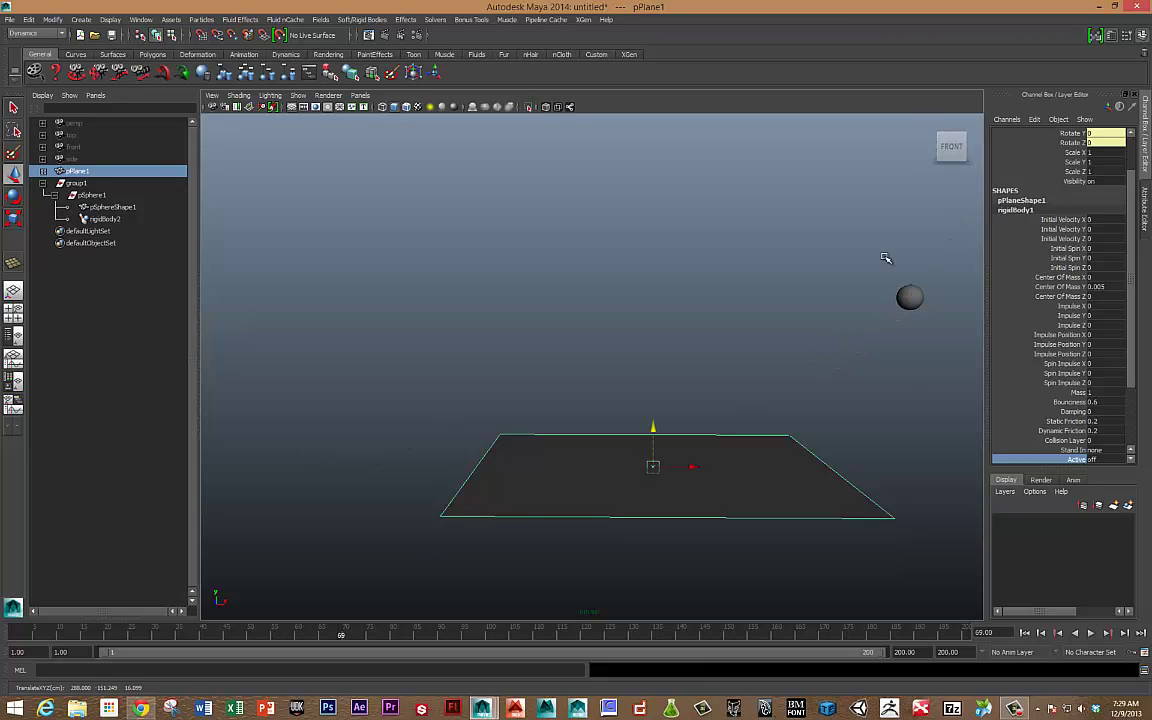
pyautogui.click(909, 297)
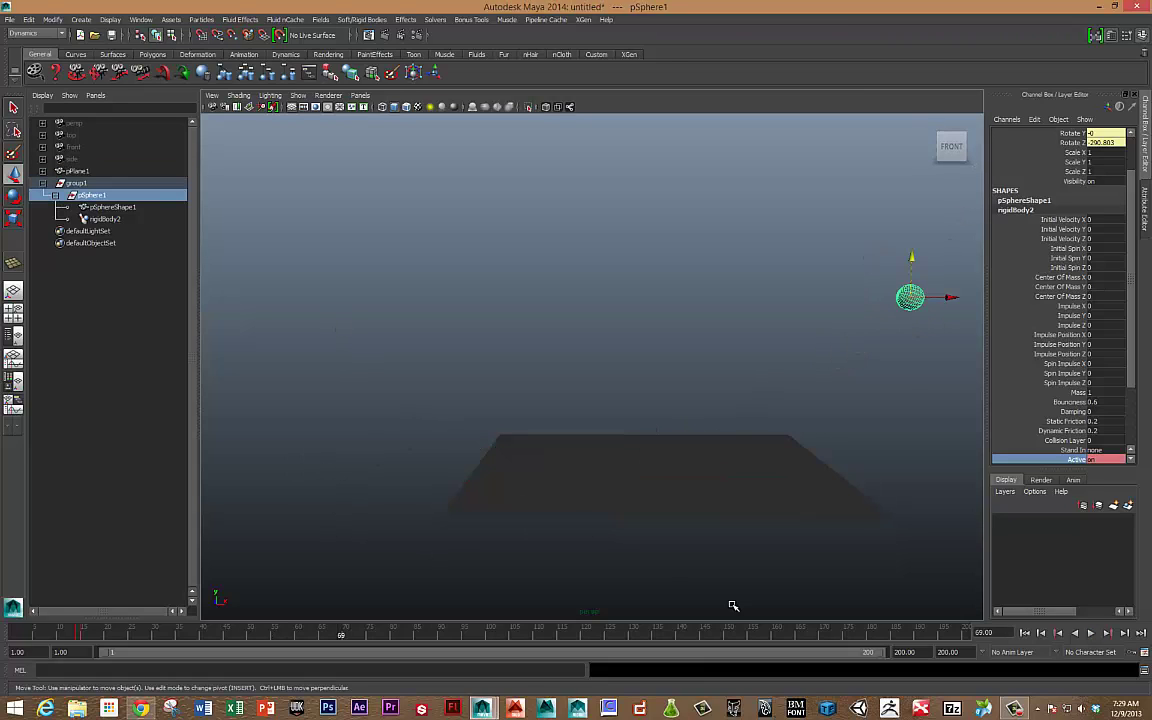